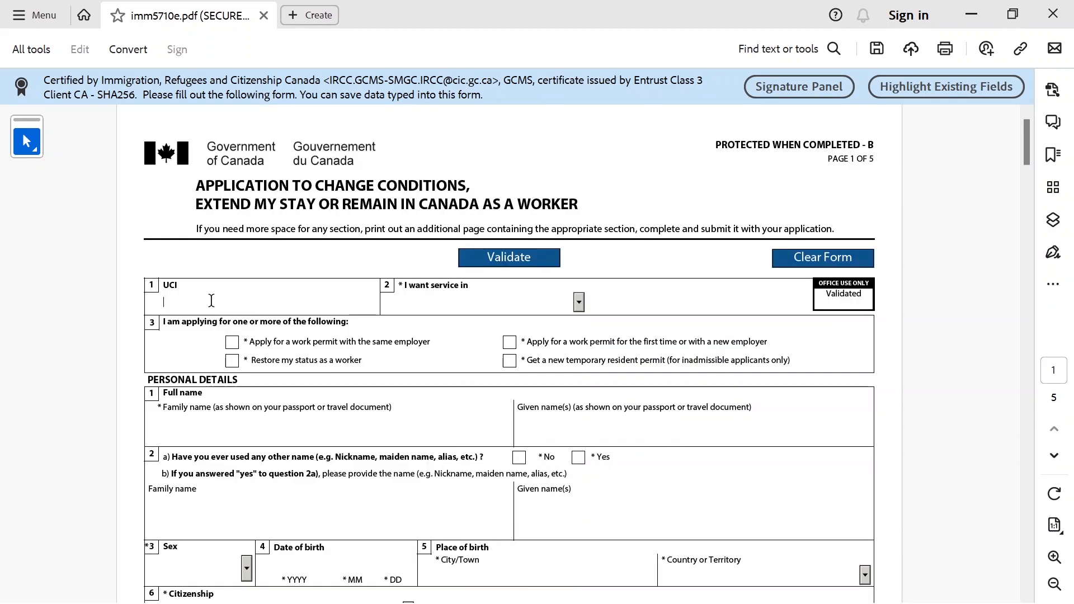
Choose English as the service language and review question 3's wording
click(579, 302)
click(543, 330)
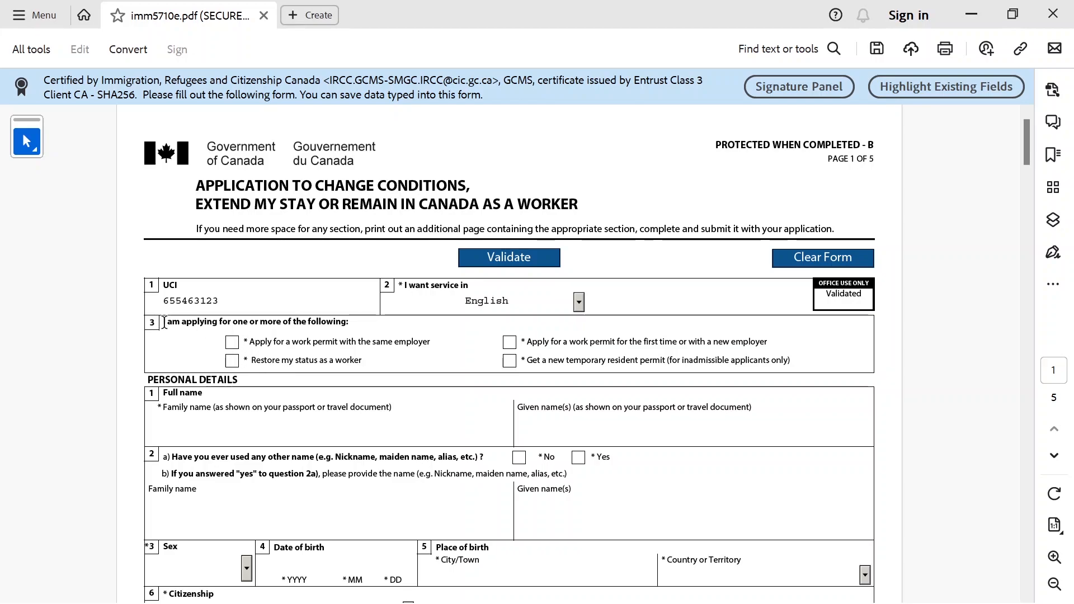
drag(164, 323, 361, 330)
click(361, 330)
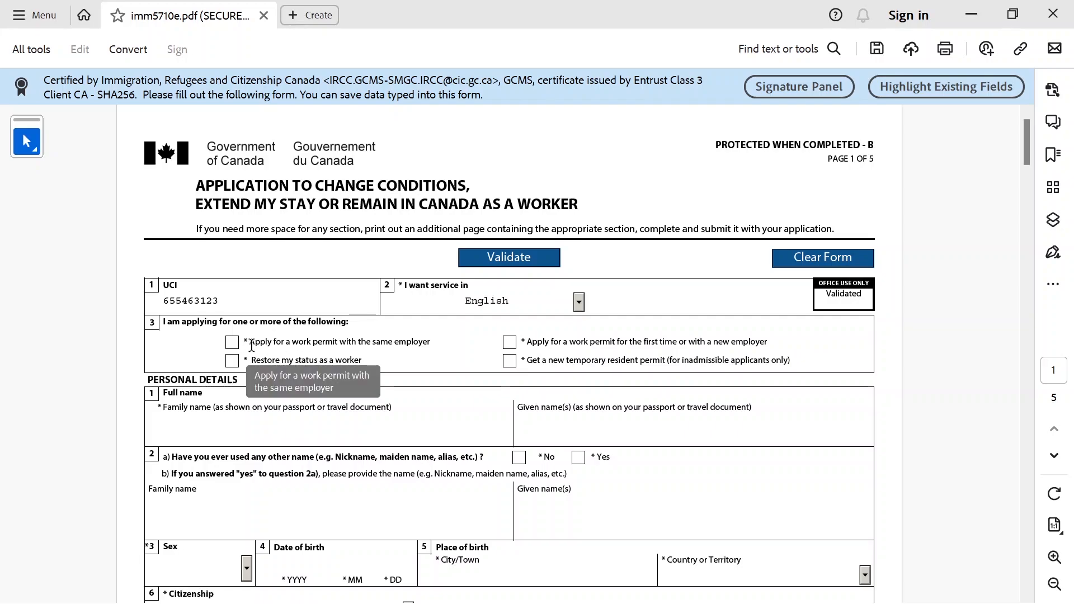
Try the same-employer and restore-status options for question 3, then clear them
drag(250, 345, 428, 343)
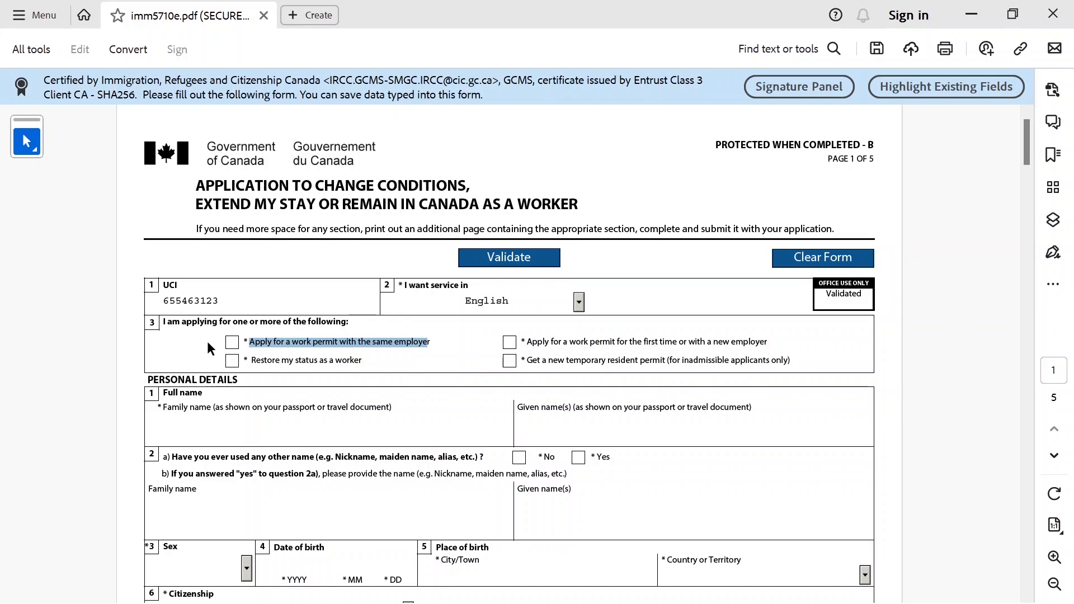
click(232, 343)
click(233, 346)
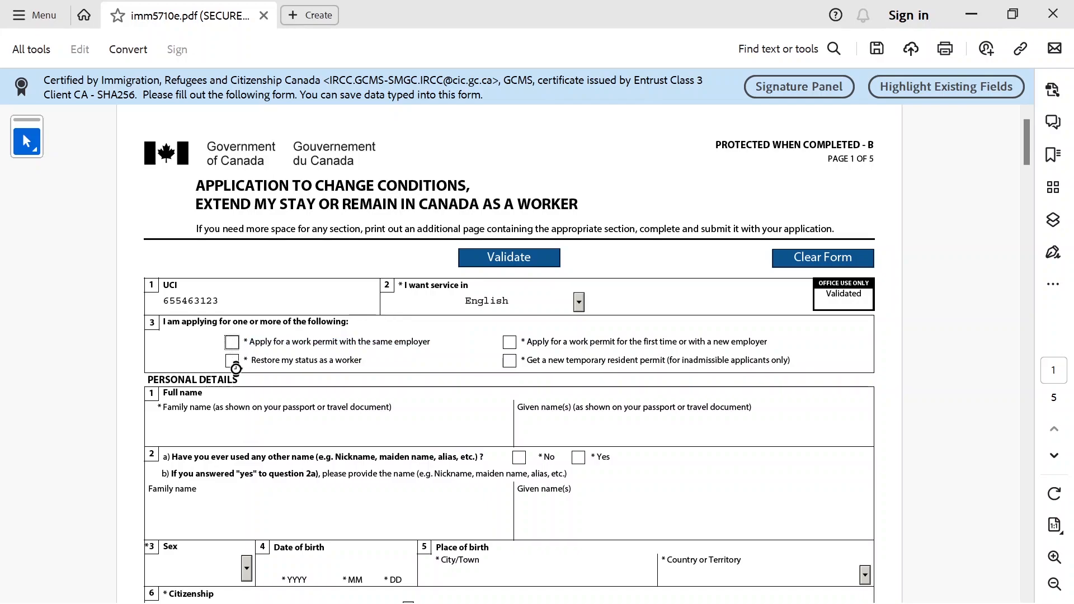
click(232, 343)
click(233, 360)
click(233, 361)
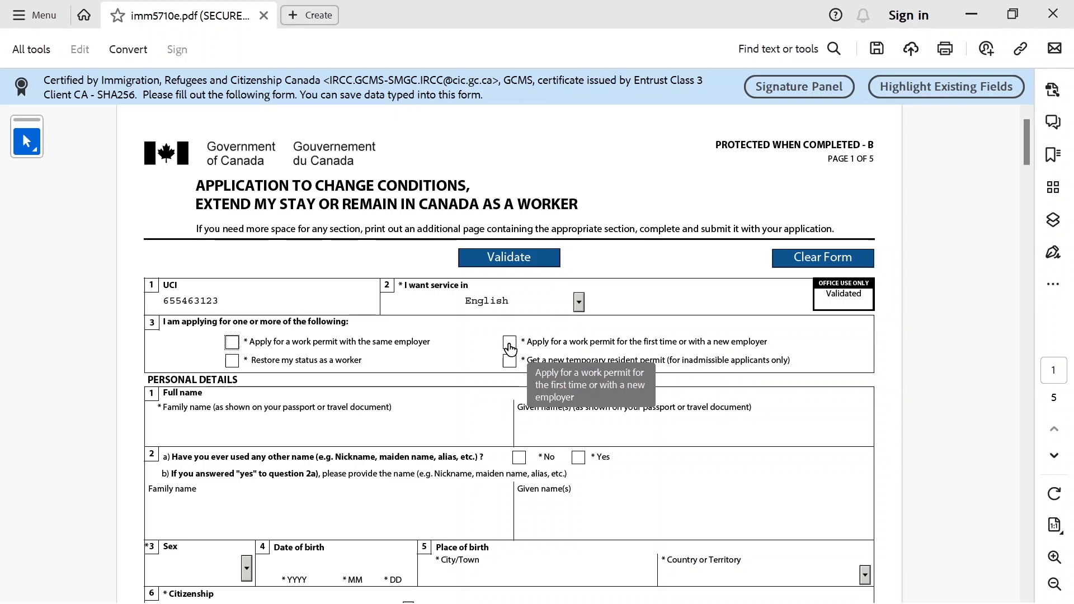
Tick only the first-time or new-employer option, resolving the conflicting-selection warning
click(509, 346)
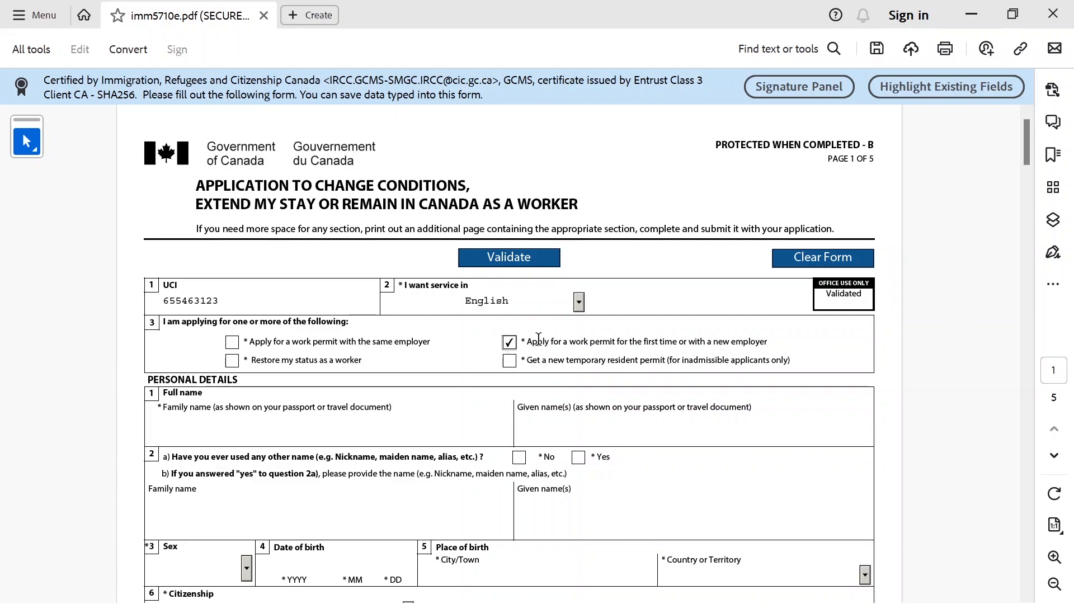
scroll(642, 395, down, 3)
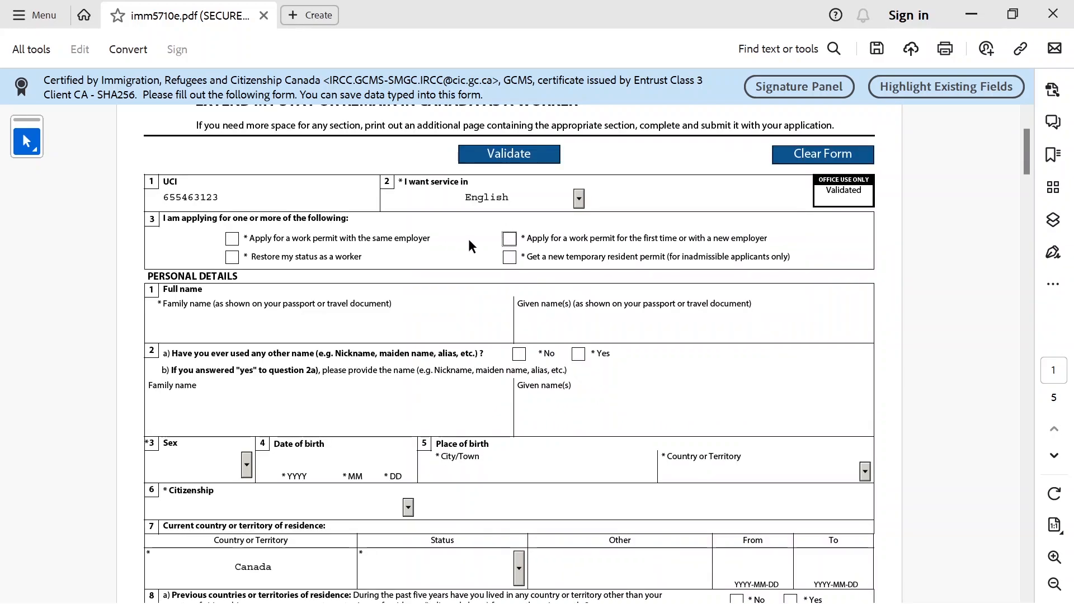
click(232, 239)
click(508, 241)
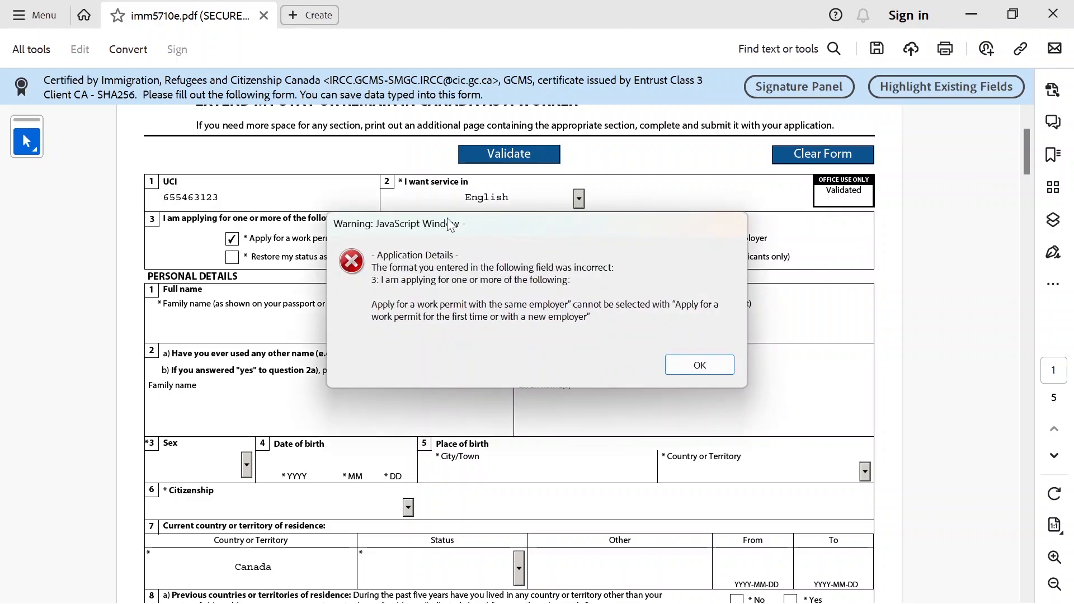
click(700, 364)
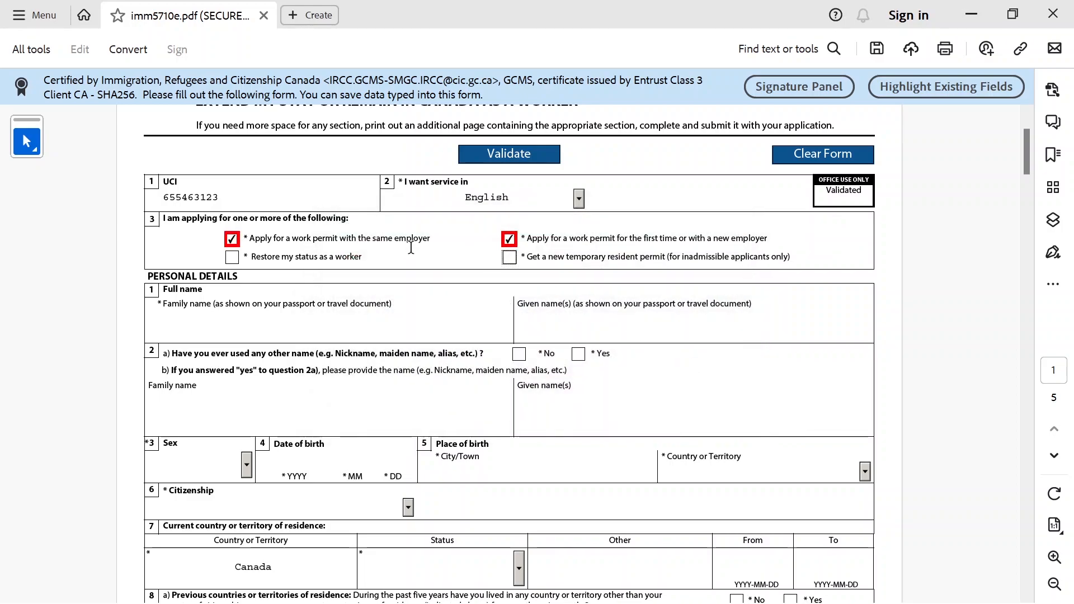
click(232, 239)
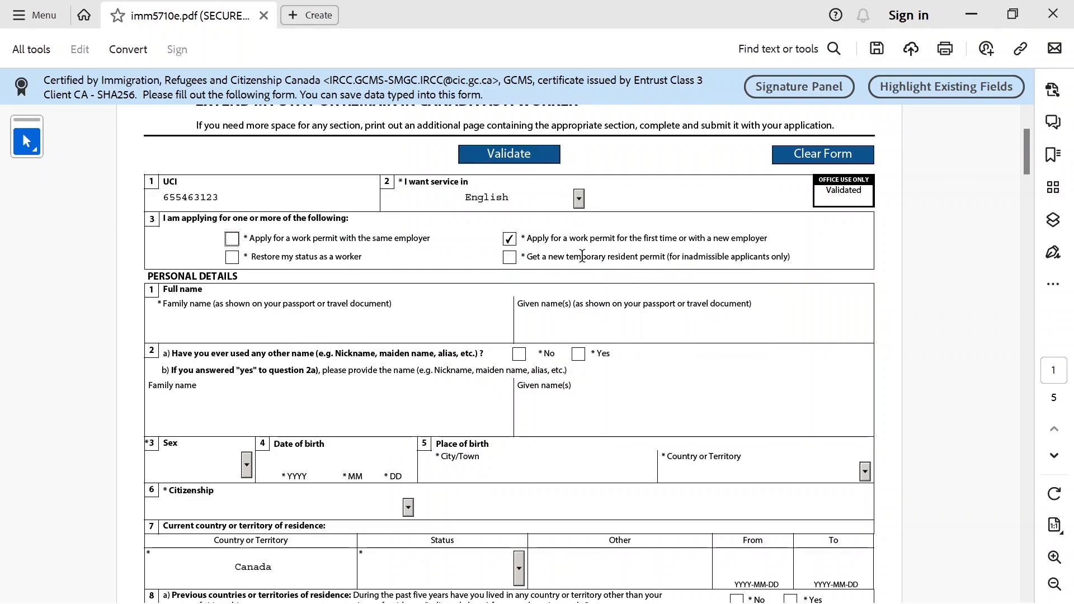
Enter the applicant's family and given names and answer No to other names used
click(199, 329)
key(Tab)
click(520, 354)
drag(1026, 156, 1026, 175)
click(246, 253)
click(187, 302)
click(280, 247)
text(1985)
click(355, 245)
text(0412)
Enter Delhi, India as place of birth and India as citizenship
click(462, 256)
text(Delhi)
key(Tab)
text(India)
click(326, 291)
text(India)
Choose Student as current residence status and look to the study permit for its dates
click(519, 357)
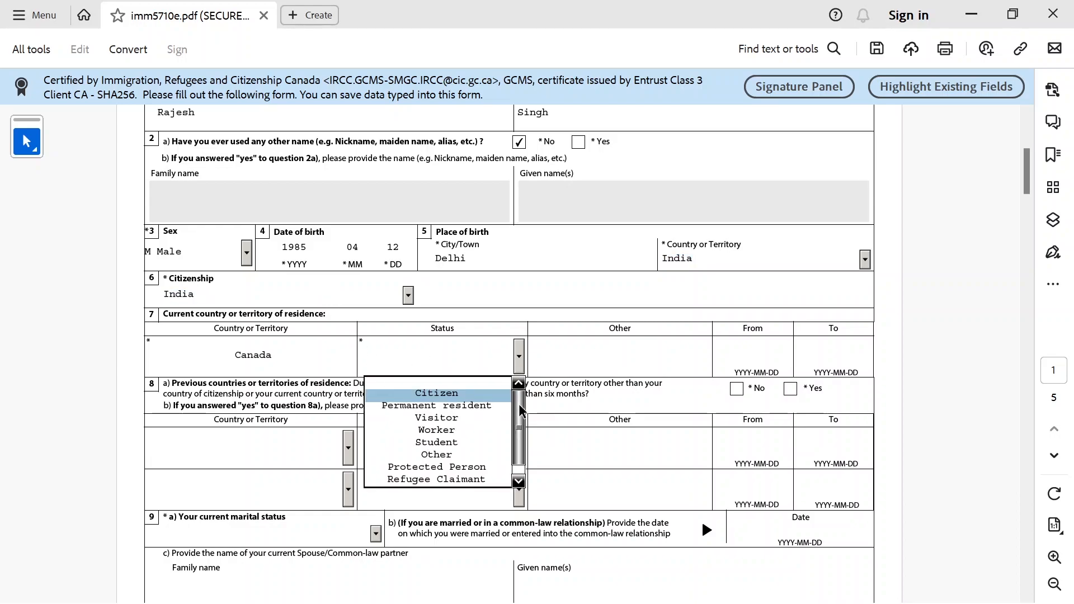
drag(518, 404, 519, 415)
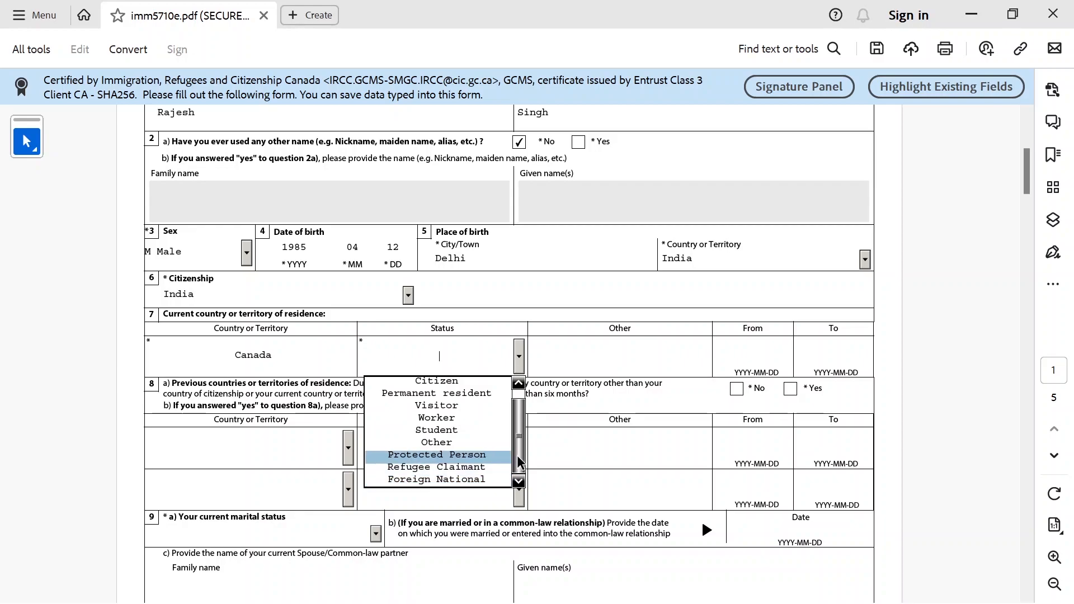
scroll(522, 442, up, 1)
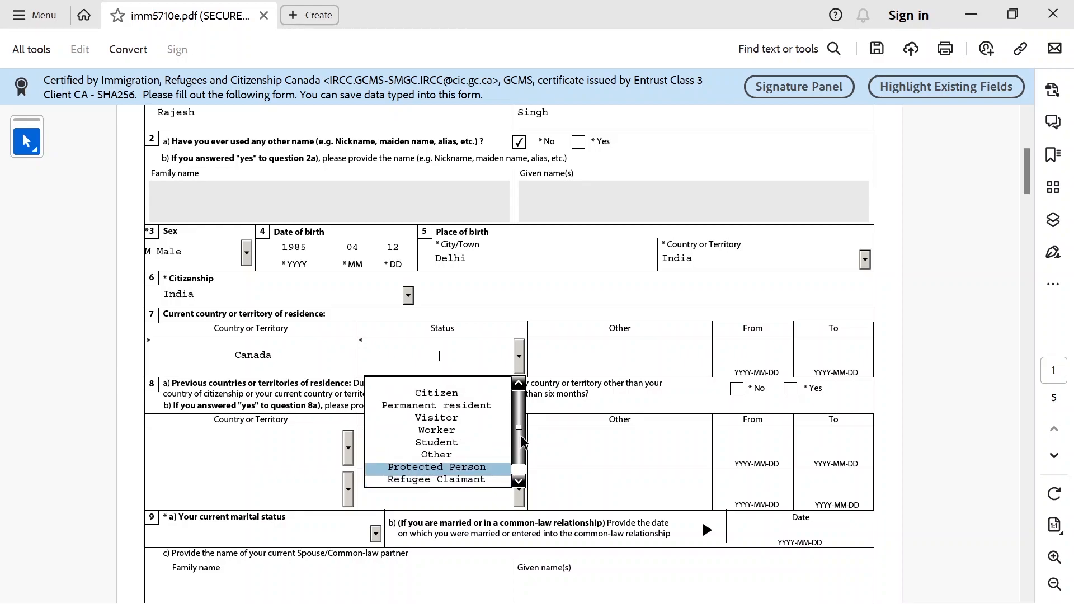
click(451, 442)
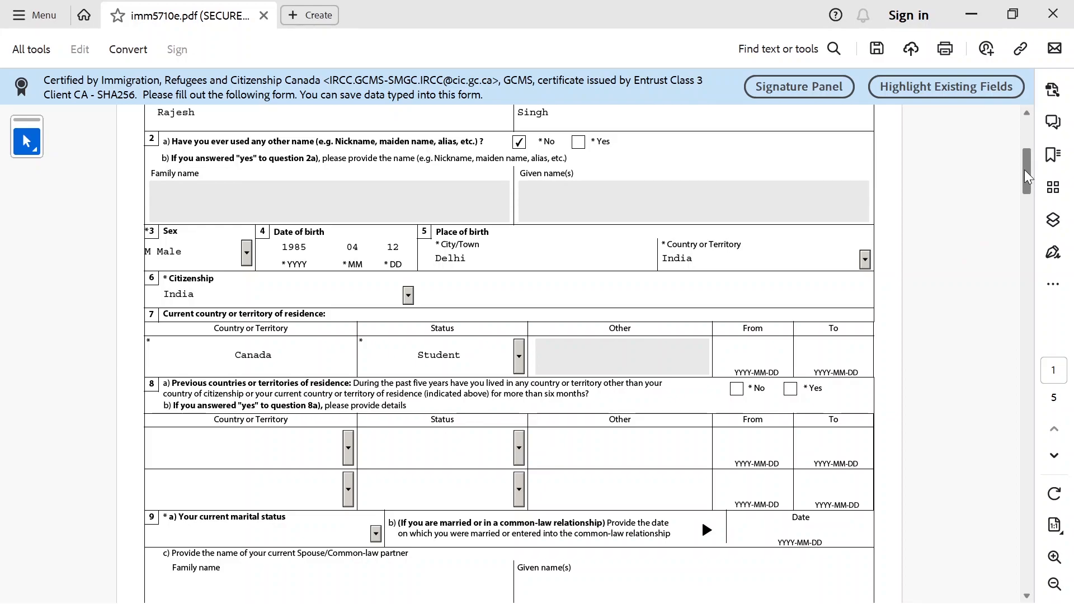
scroll(652, 262, down, 2)
click(737, 276)
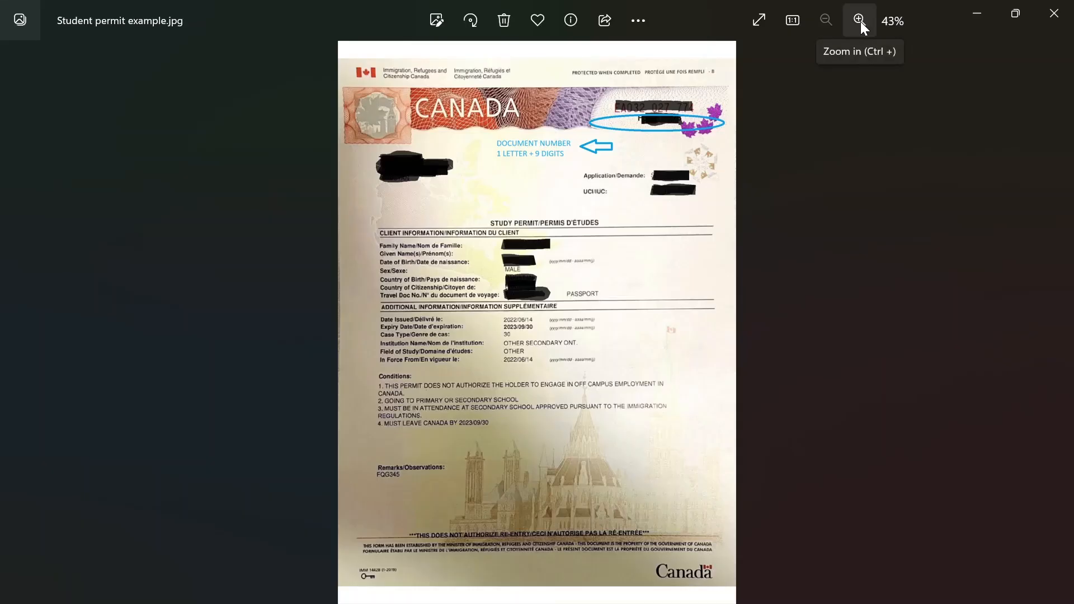
click(860, 20)
Enlarge the study permit to read its 2022-06-14 to 2024-06-13 dates, then return to the form
click(860, 20)
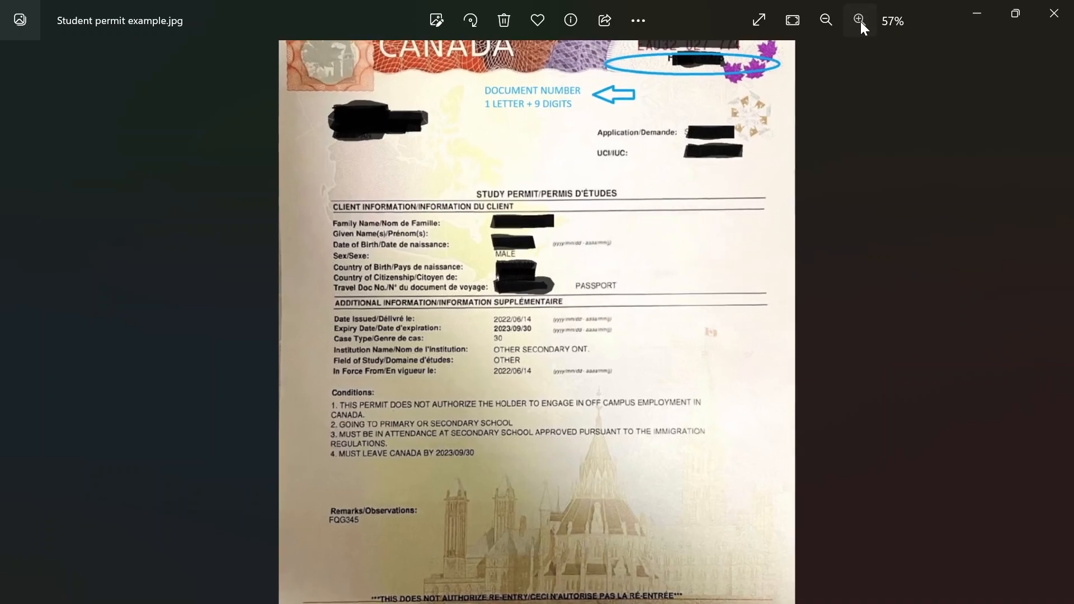
click(859, 20)
click(859, 20)
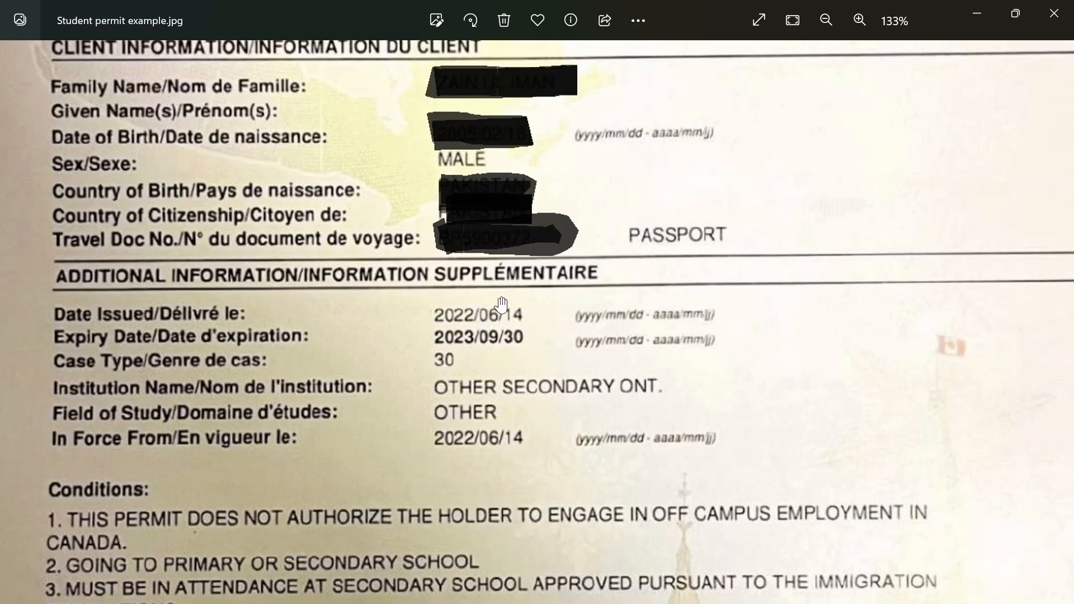
scroll(575, 298, down, 1)
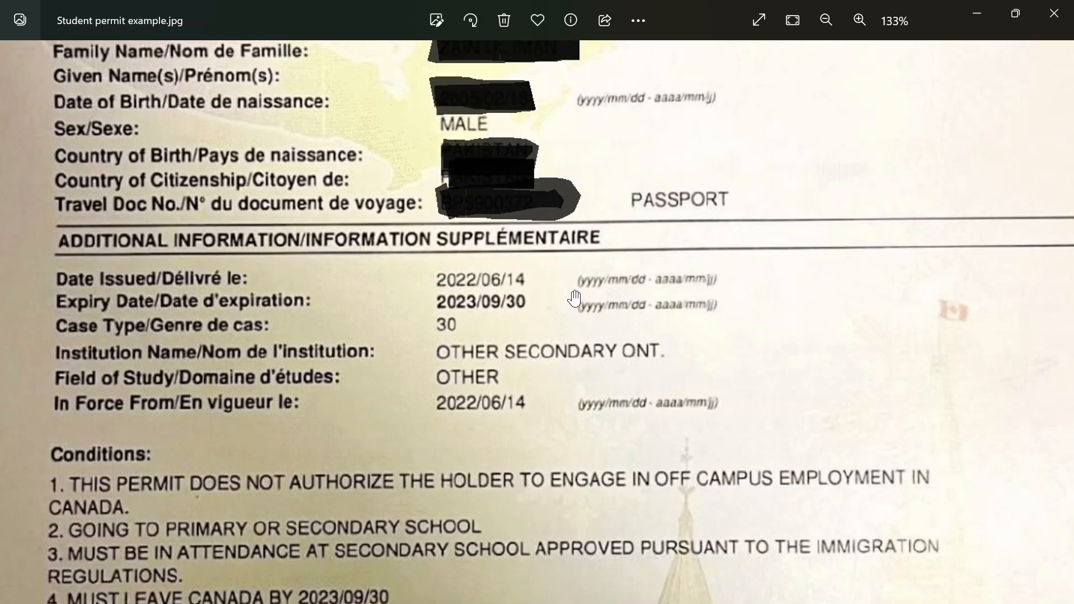
key(alt+Tab)
drag(162, 262, 618, 274)
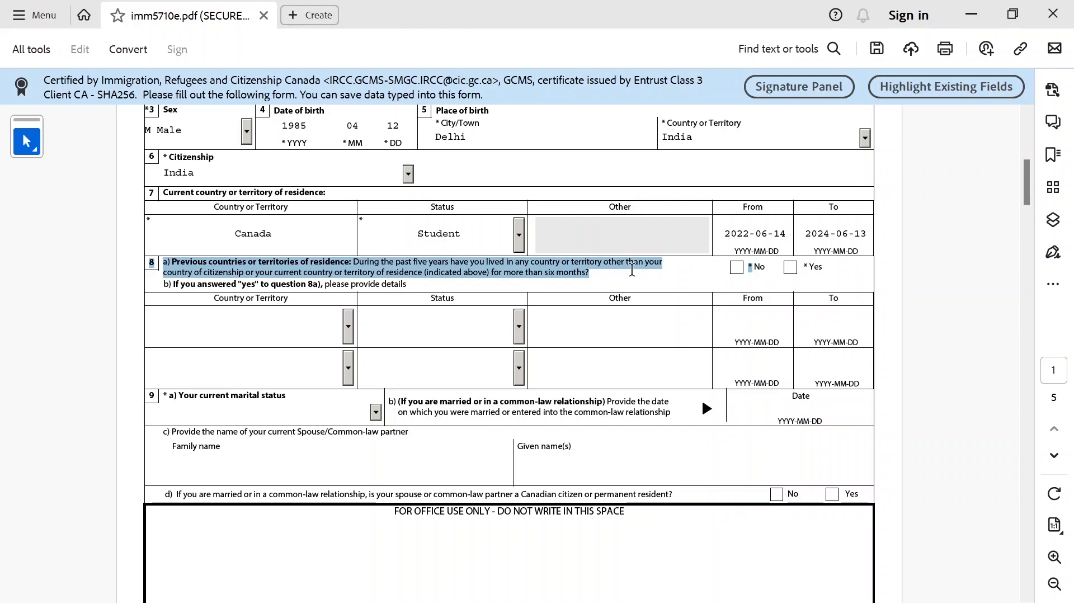
Answer No to question 8a after checking the Yes option's country and status lists
click(790, 269)
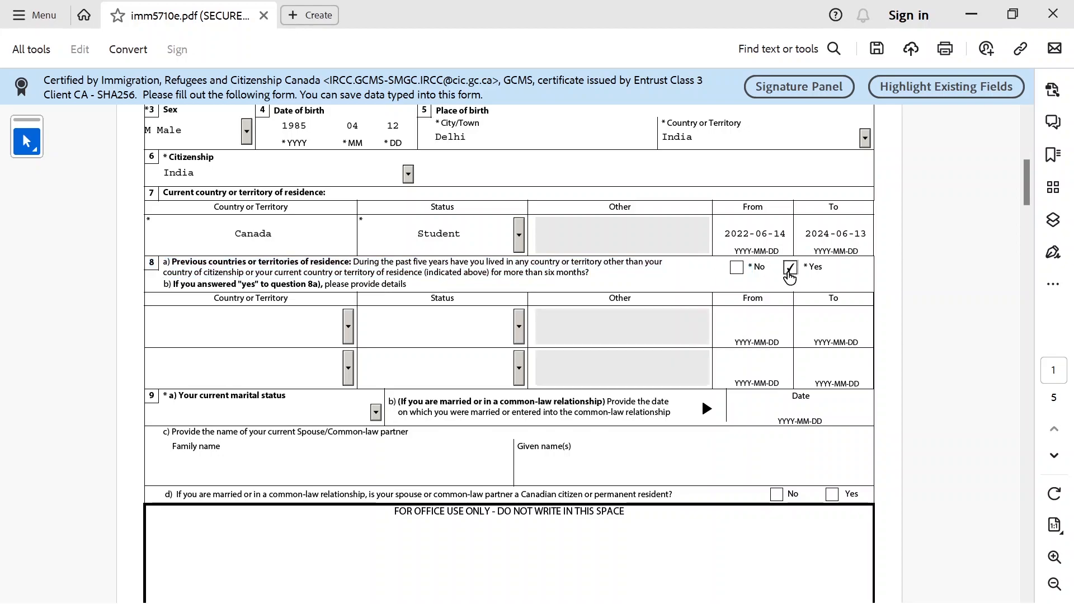
click(349, 327)
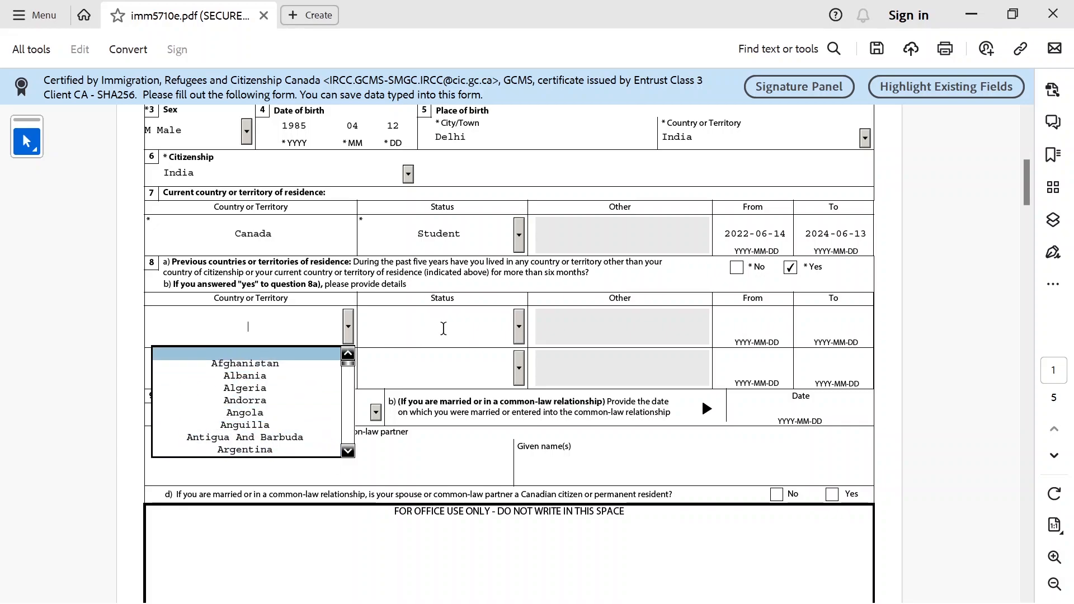
click(519, 327)
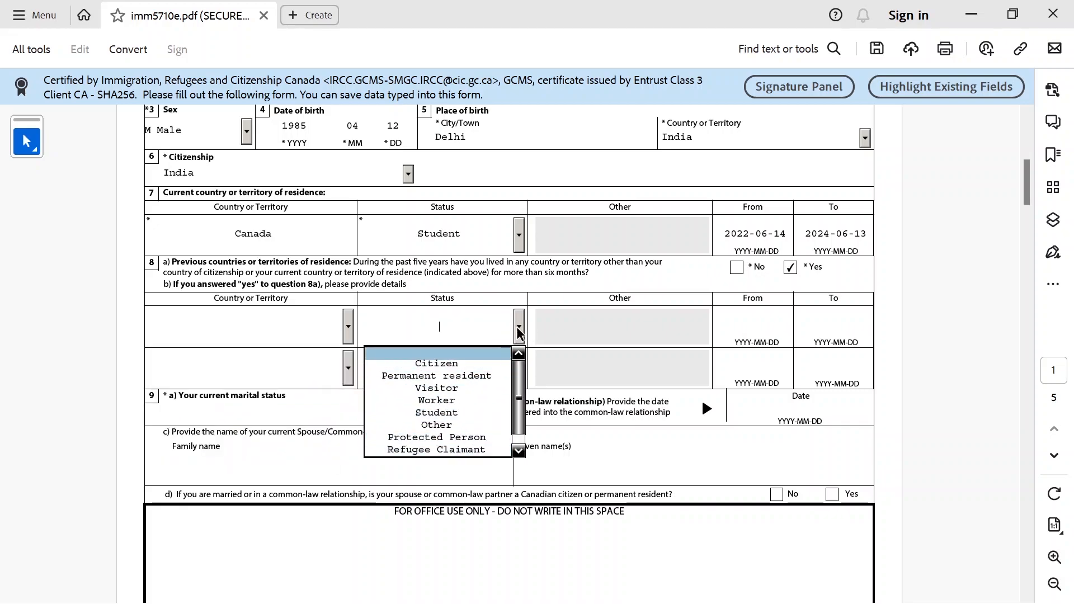
click(518, 331)
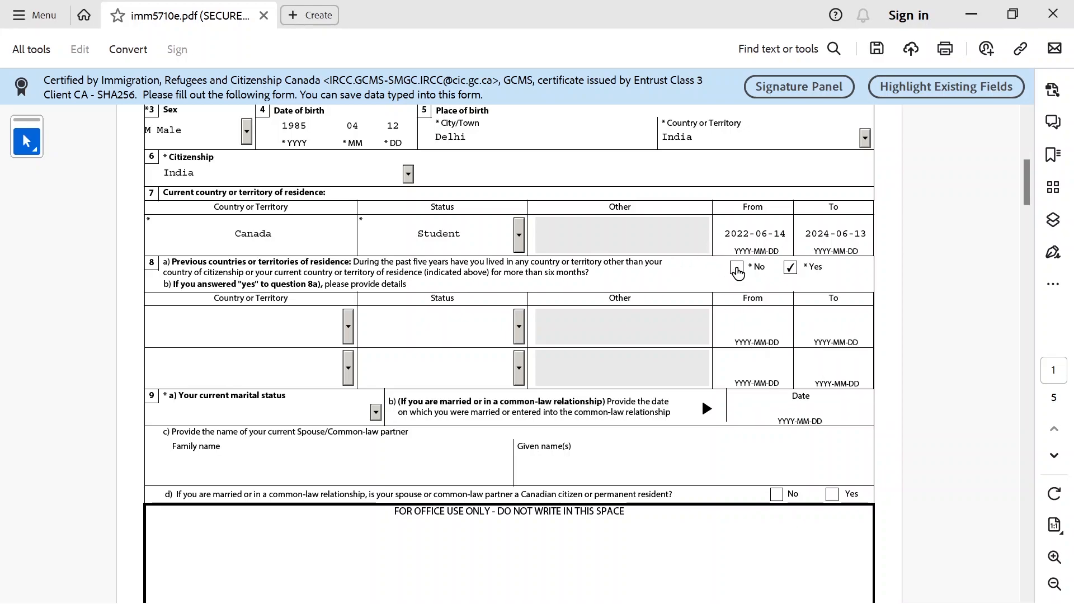
click(737, 269)
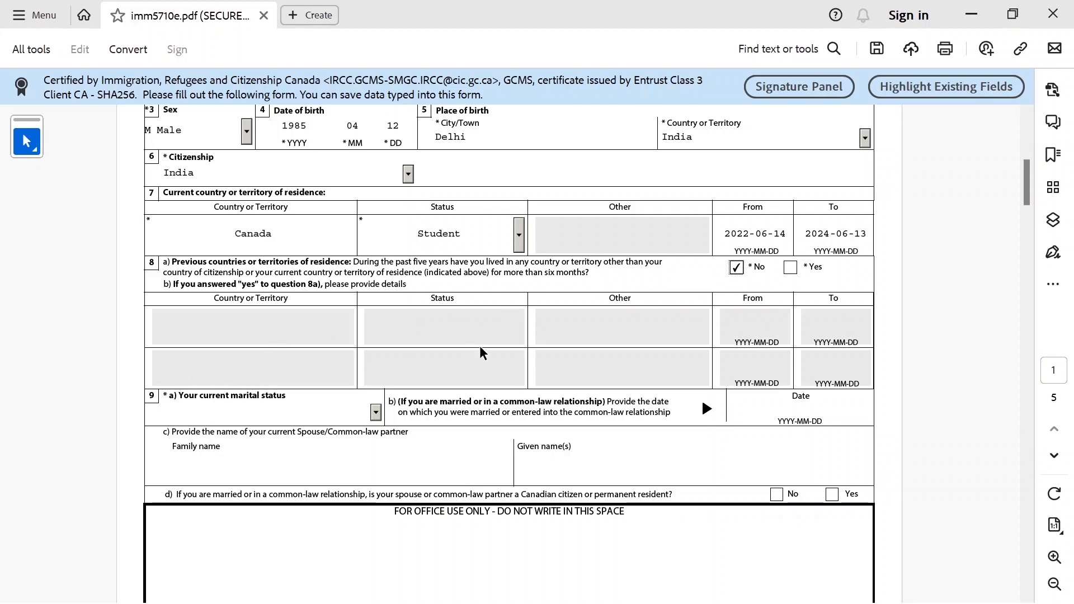
drag(1030, 174, 1027, 239)
Set marital status to Single and answer No to a previous marriage
click(374, 181)
click(268, 263)
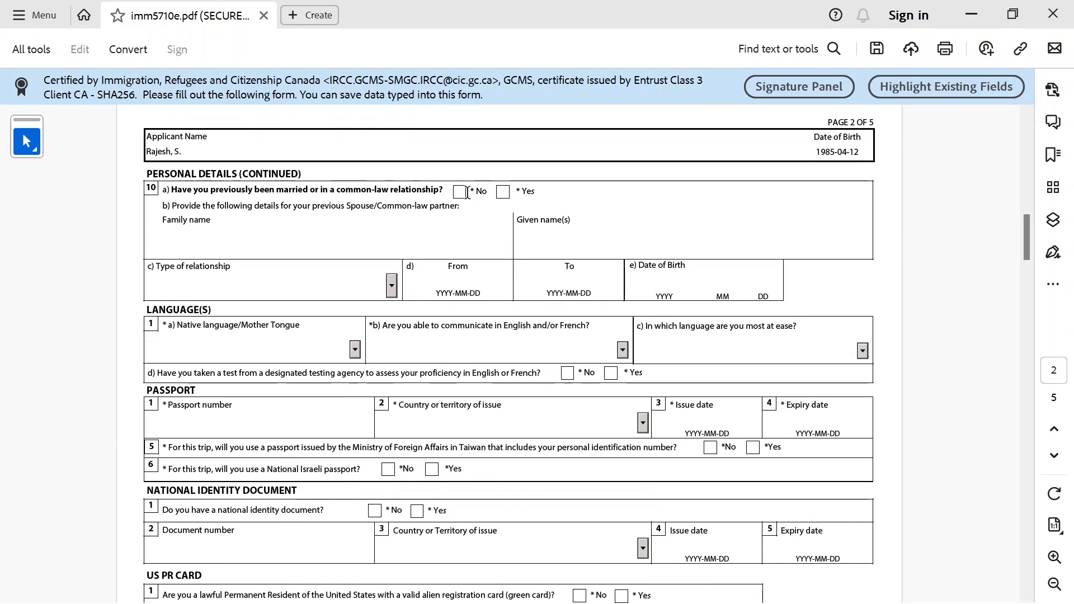
click(504, 193)
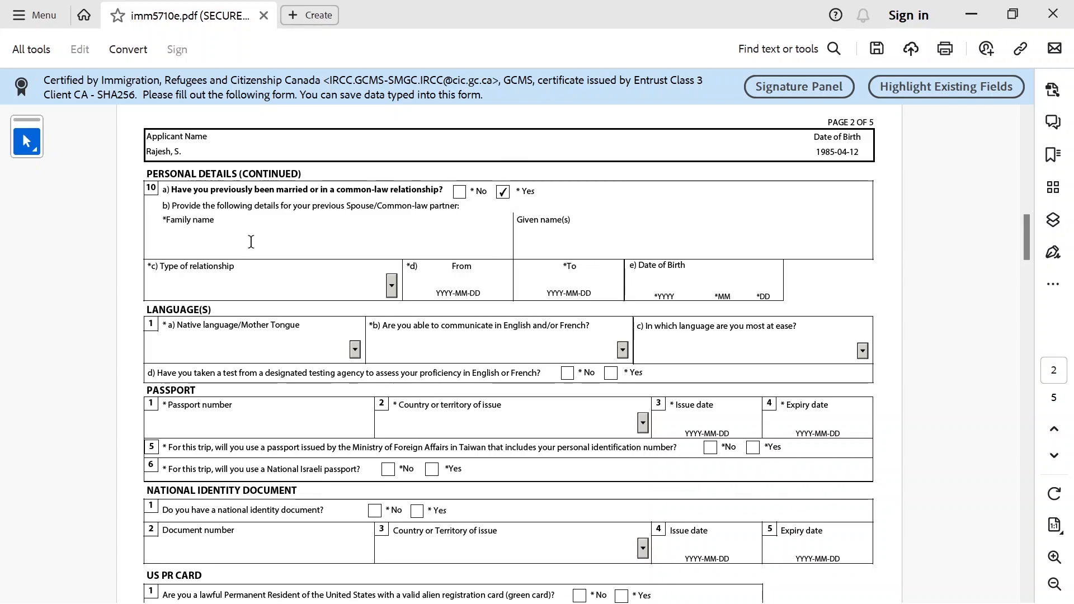
click(557, 247)
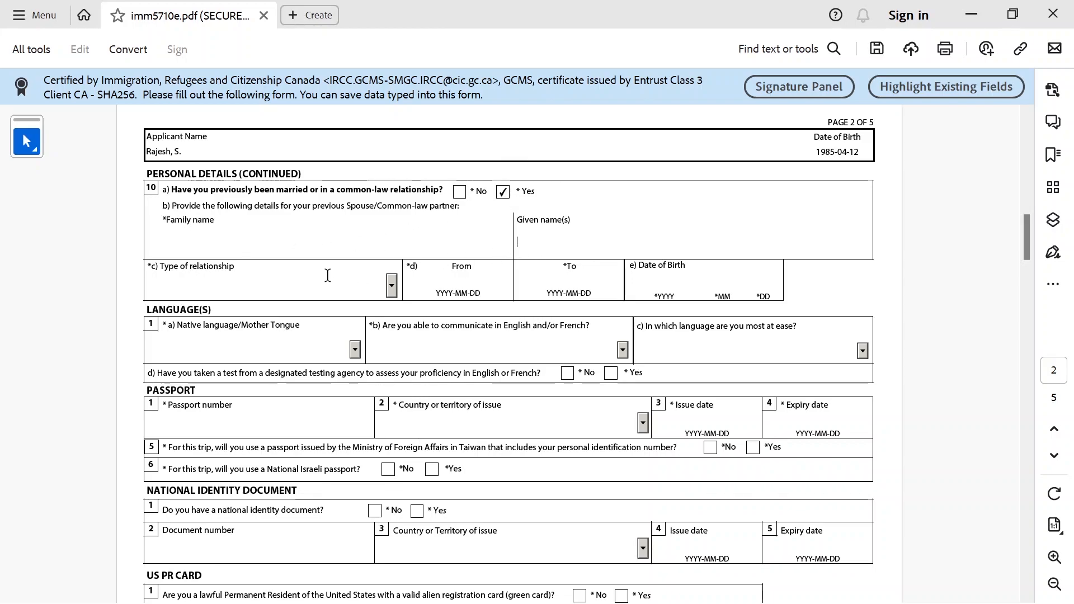
click(392, 287)
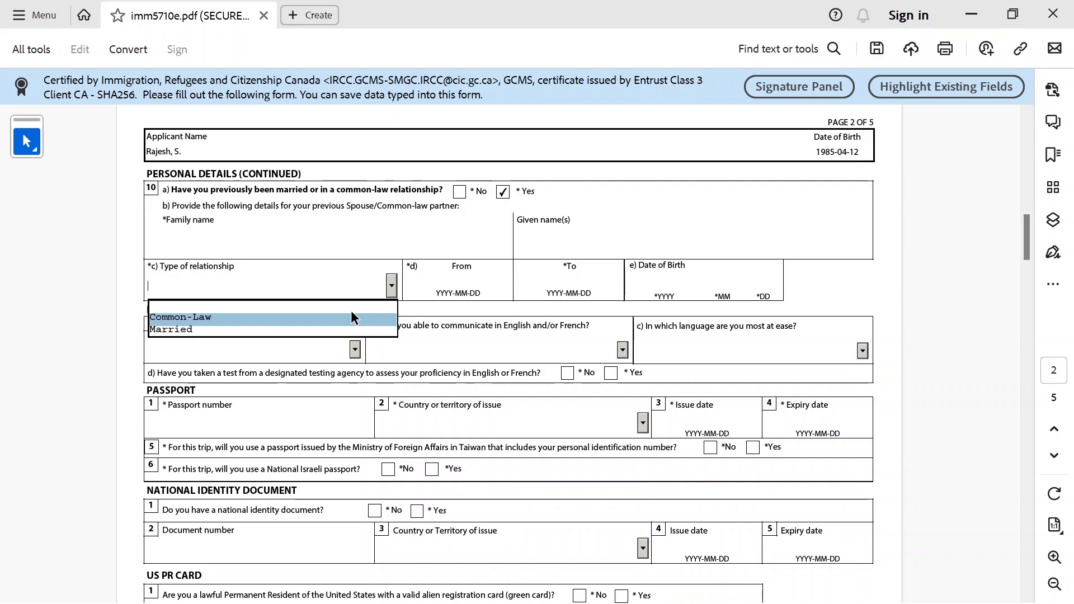
click(505, 196)
click(459, 192)
scroll(941, 212, down, 3)
Set native language to Urdu, English as official language, and No to a language test
click(355, 161)
text(urdu)
click(276, 278)
click(452, 152)
click(574, 183)
click(568, 184)
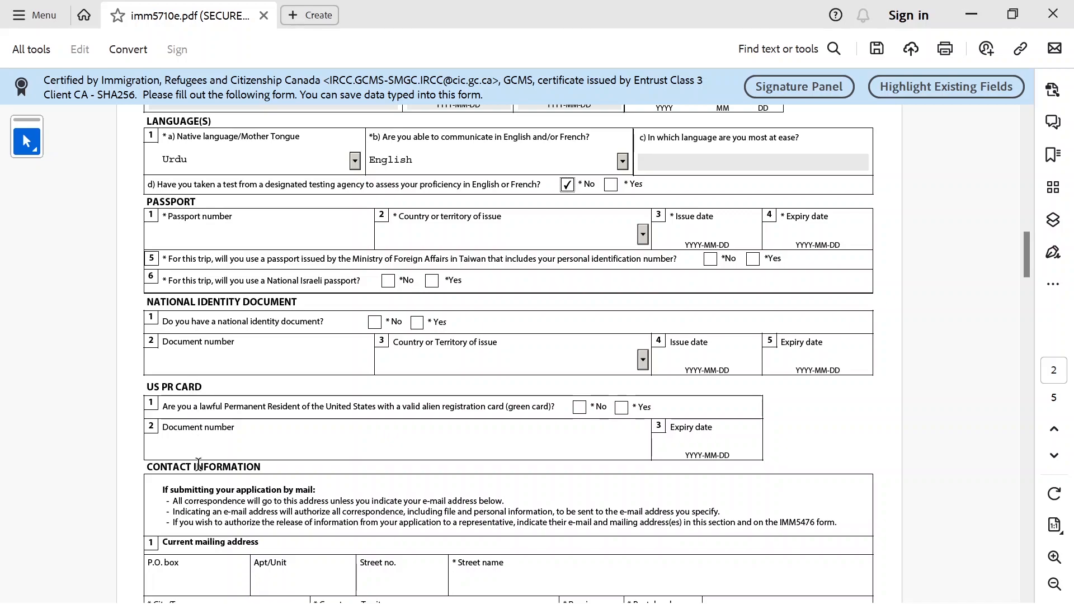
Enter the passport number and India as the issuing country
click(289, 235)
click(643, 235)
text(ind)
key(Return)
Enter passport dates 2021-05-30 and 2026-05-30, and answer No for national ID and US PR card
click(687, 232)
text(2021-)
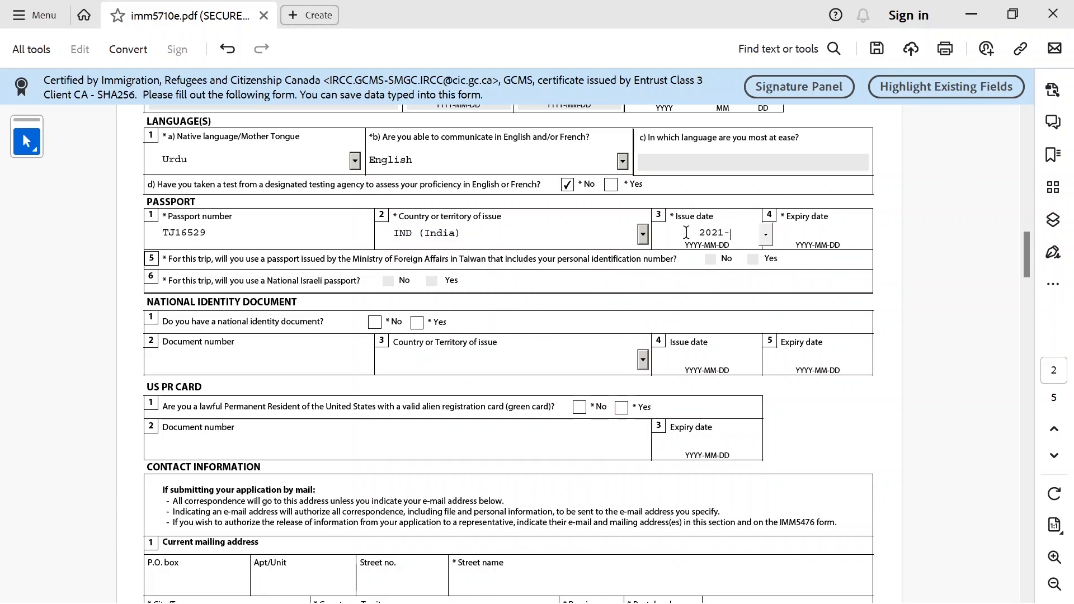
text(05-30)
key(Tab)
text(202)
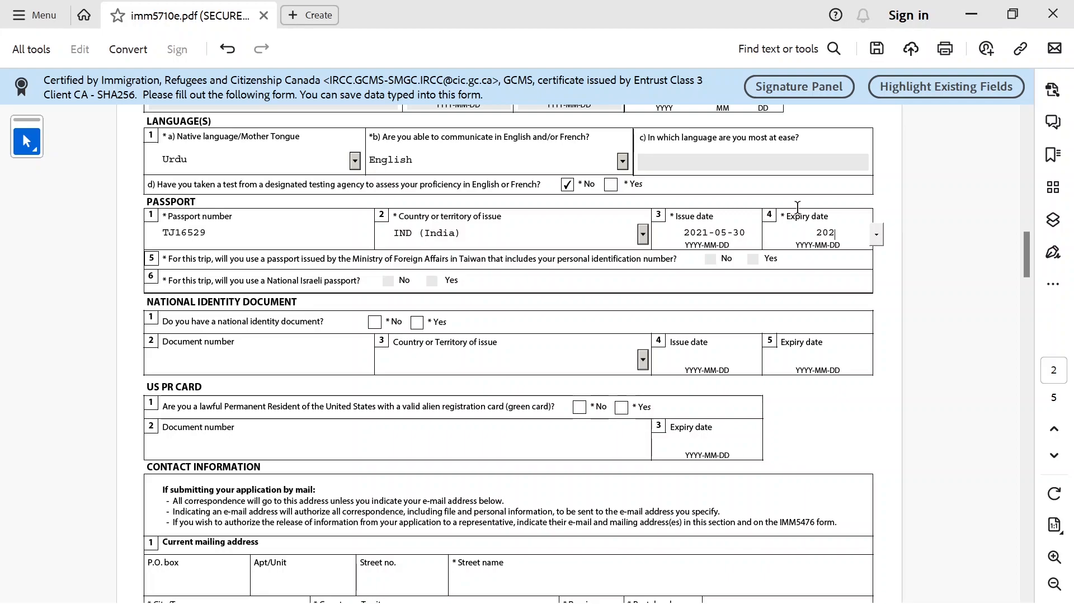
text(6-05-30)
click(374, 322)
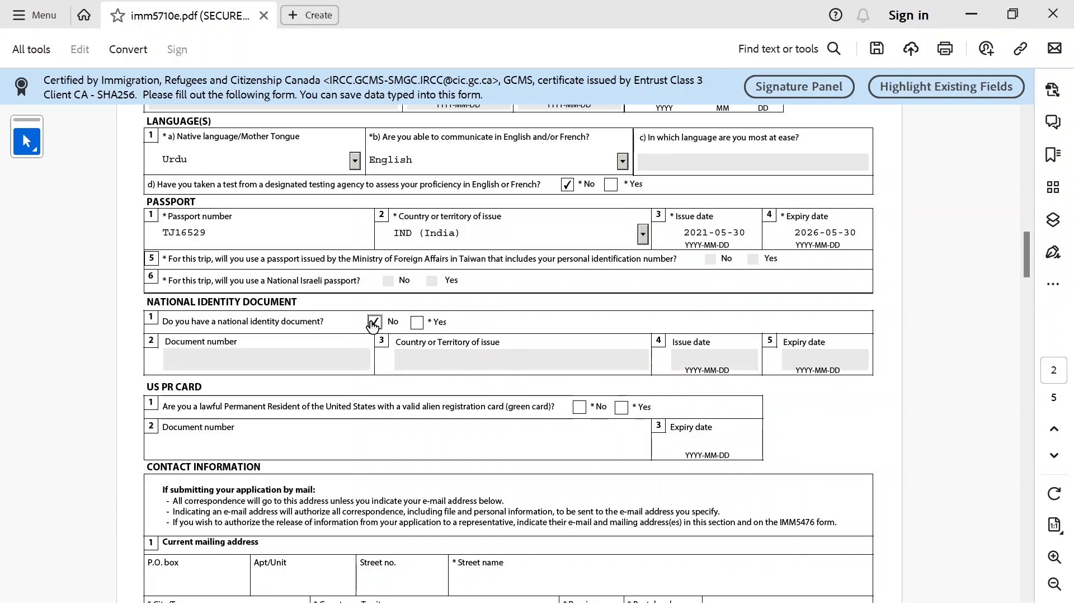
click(580, 408)
drag(1027, 254, 1028, 281)
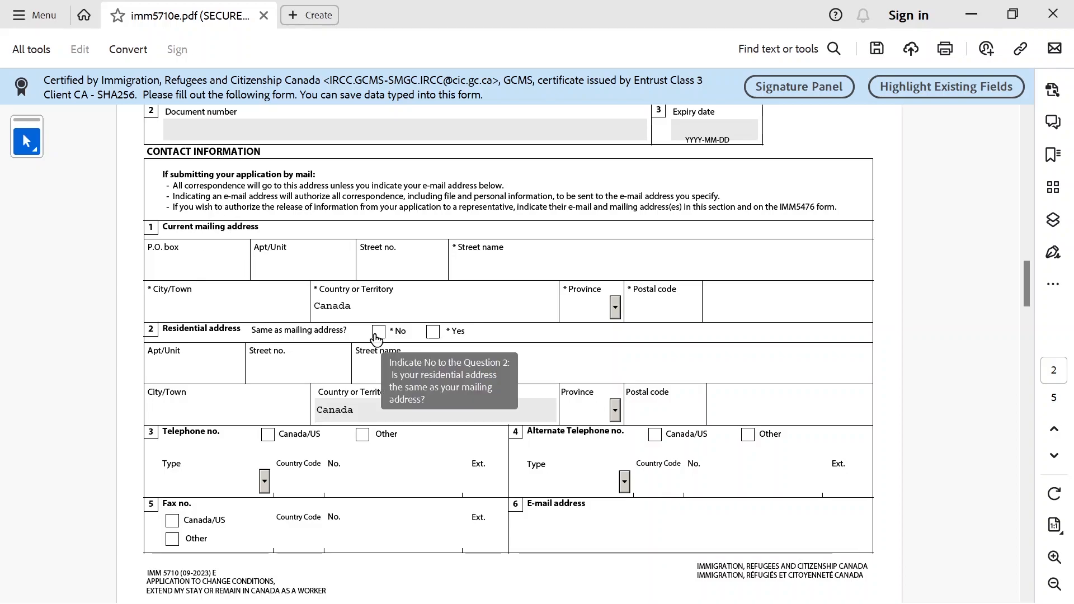
Fill in the mailing address's apartment, street number, street name and city
drag(279, 332, 258, 335)
click(258, 335)
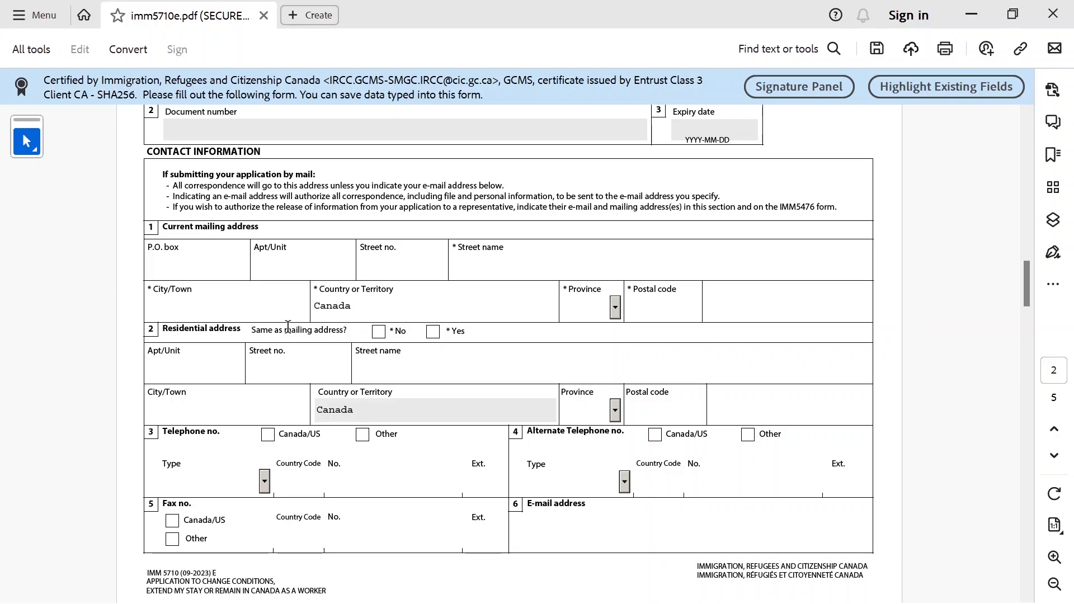
click(271, 263)
click(396, 269)
click(482, 263)
click(264, 314)
Choose ON as mailing province, enter the postal code, and mark residential address as same
click(615, 312)
drag(616, 350, 616, 402)
click(573, 371)
click(650, 307)
click(433, 332)
Add a Canada/US Cellular phone number and the contact e-mail address
click(267, 435)
click(264, 481)
click(188, 524)
key(Tab)
scroll(637, 500, down, 3)
click(625, 444)
drag(1028, 278, 1021, 319)
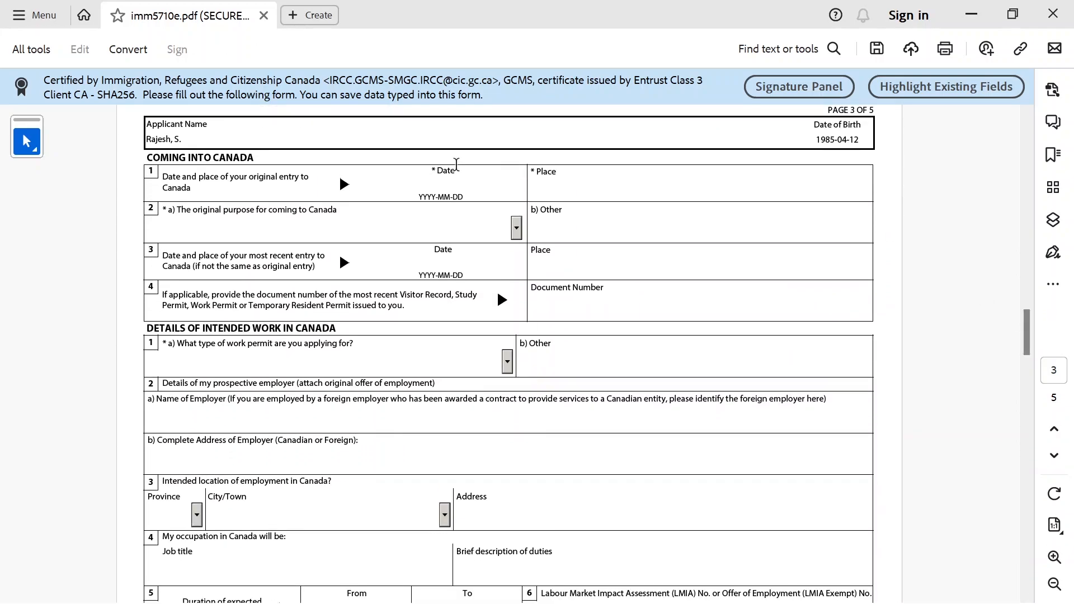
Enter 2021-05-30 and Toronto for the original entry, and pick Study as its purpose
scroll(336, 190, up, 1)
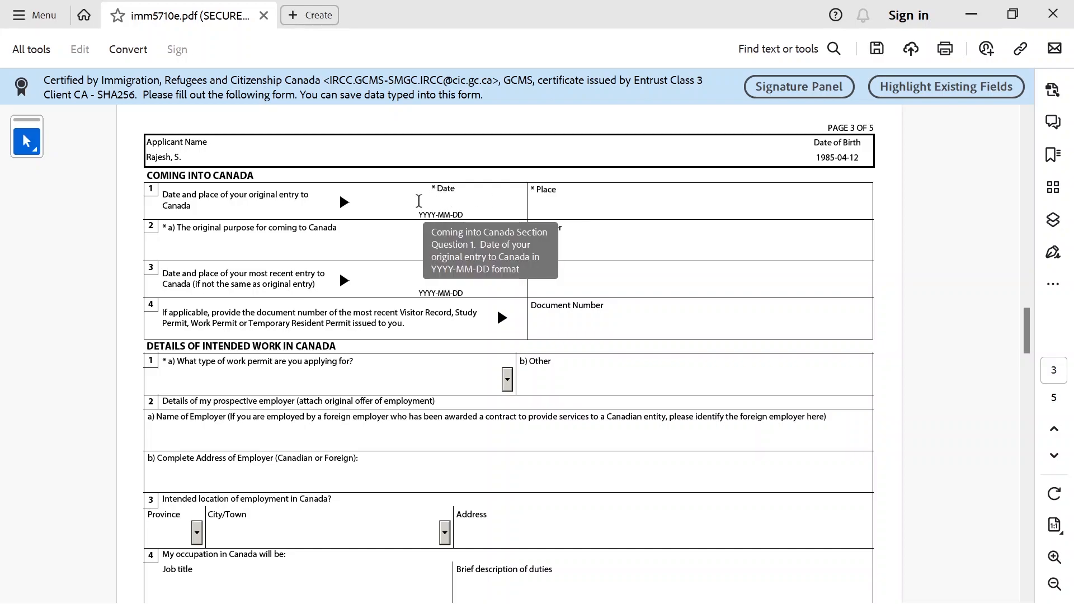
click(419, 201)
text(2021-05-30)
key(Tab)
text(Toronto)
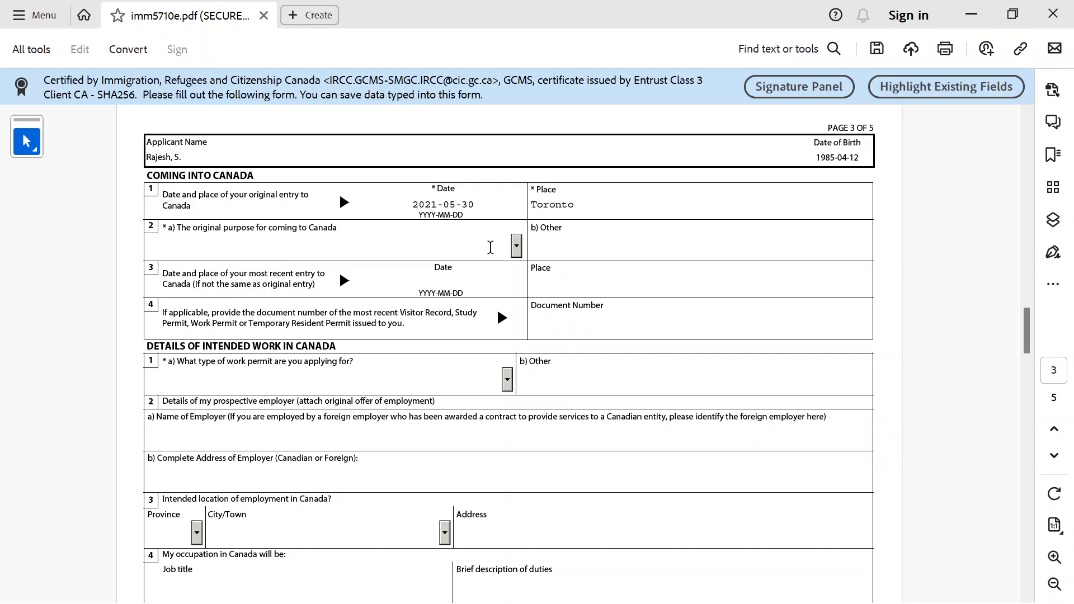
click(516, 251)
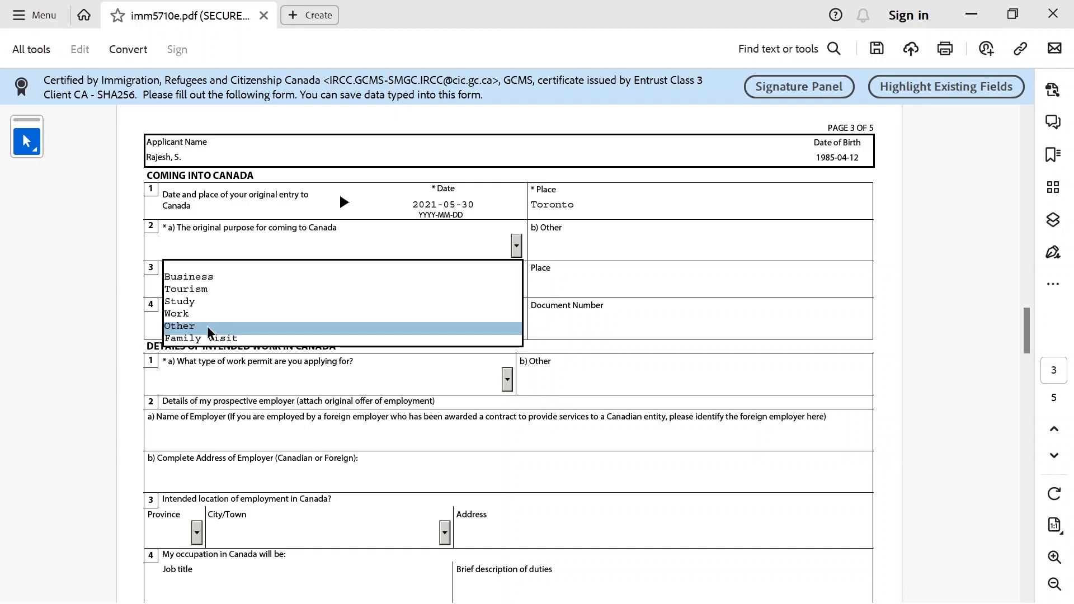
click(208, 302)
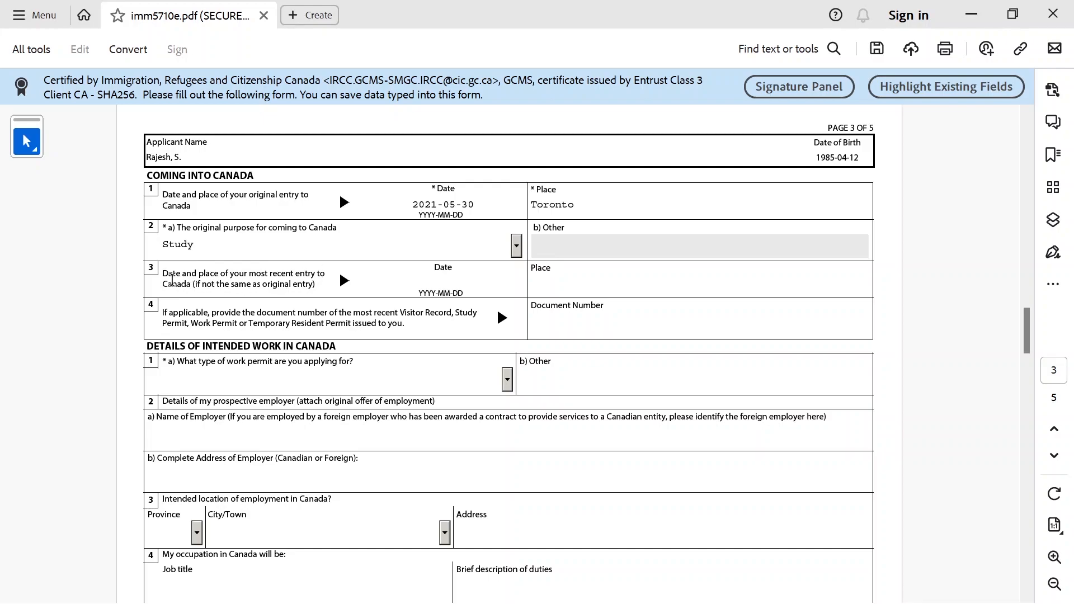
Review the recent-entry and question 4 fields, then bring up the student permit image
drag(167, 273, 317, 286)
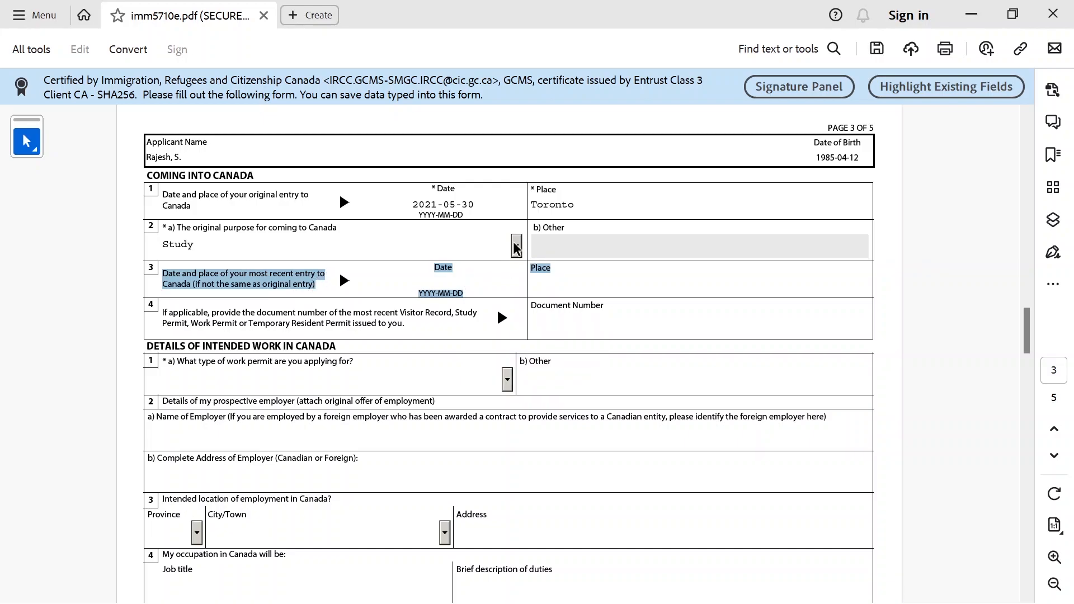
click(472, 281)
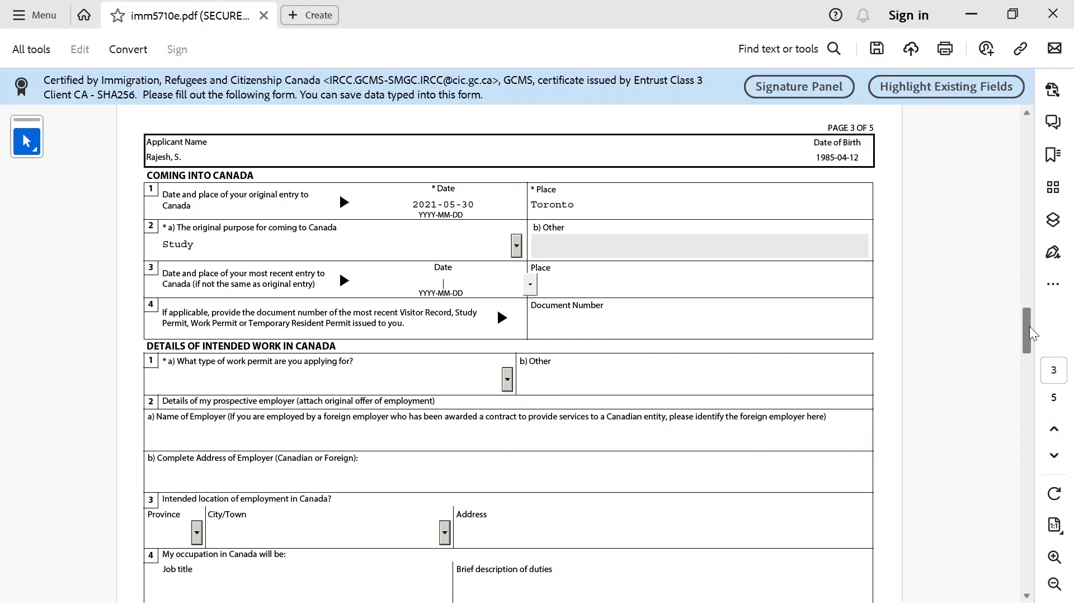
scroll(1033, 333, down, 3)
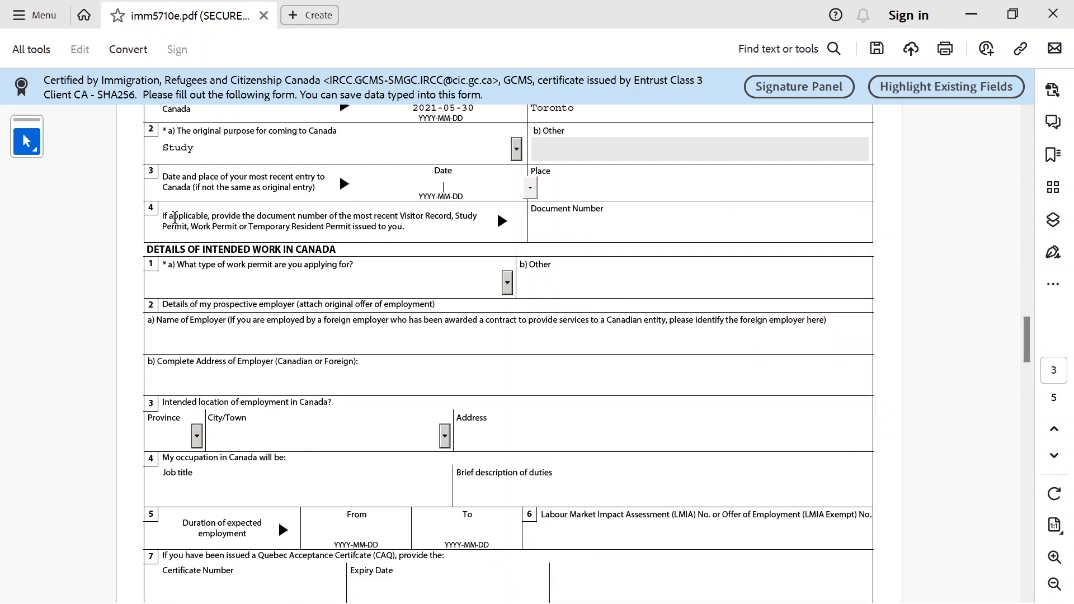
drag(163, 217, 406, 229)
drag(530, 209, 605, 209)
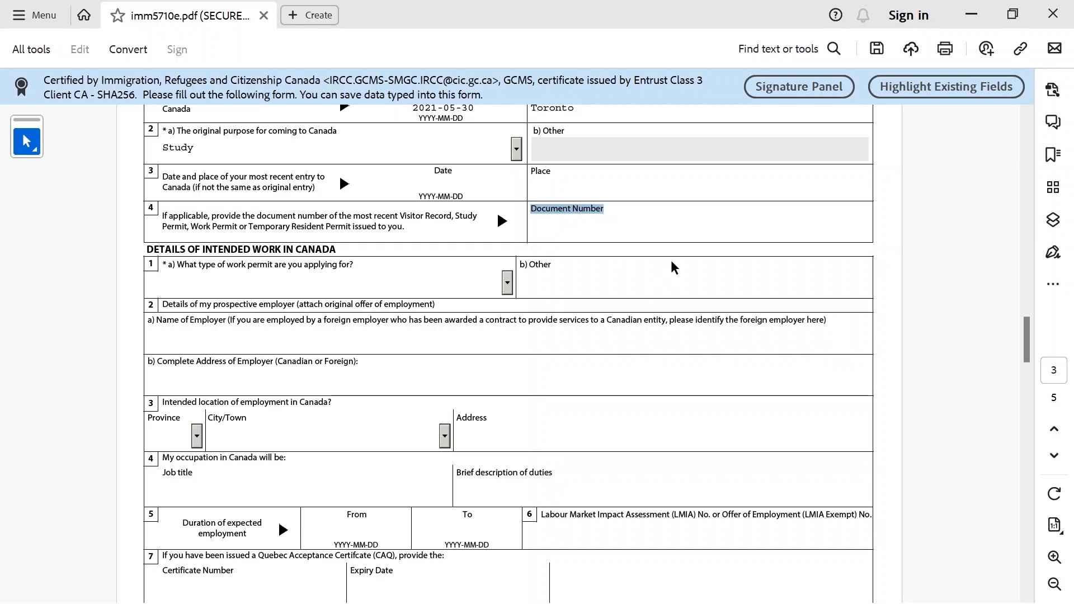
key(alt+Tab)
Zoom into the permit to find its document number, then paste it into Document Number
click(858, 21)
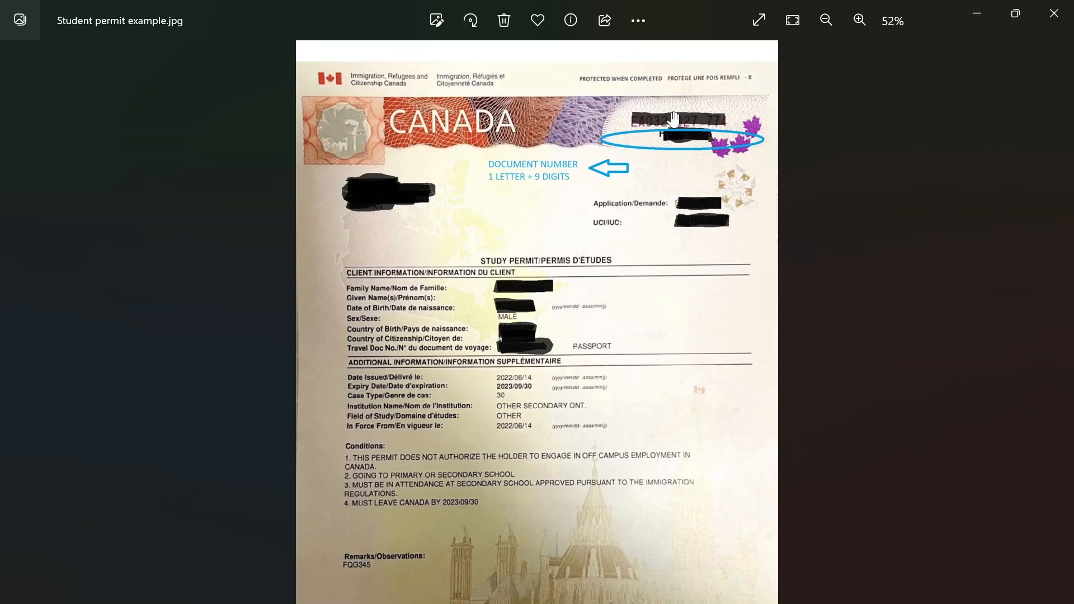
click(863, 24)
click(863, 23)
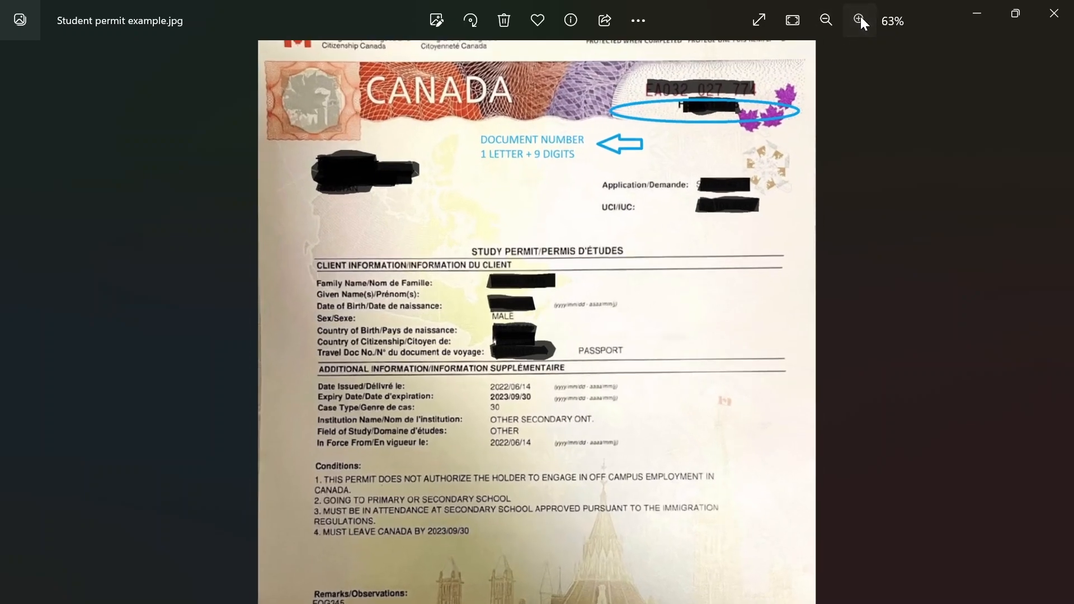
click(863, 23)
drag(597, 237, 536, 355)
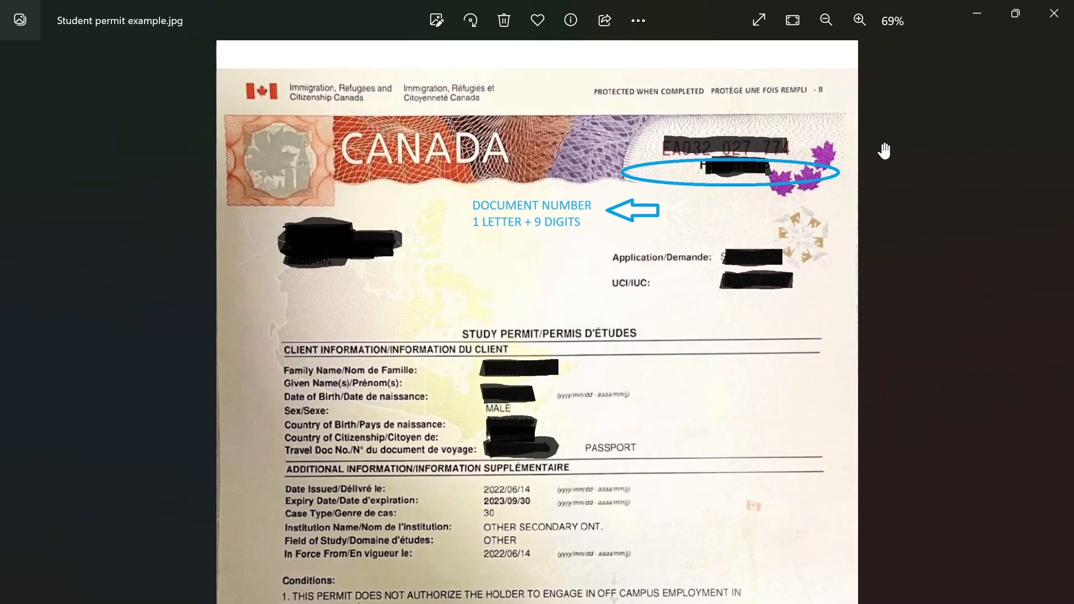
click(977, 12)
click(618, 220)
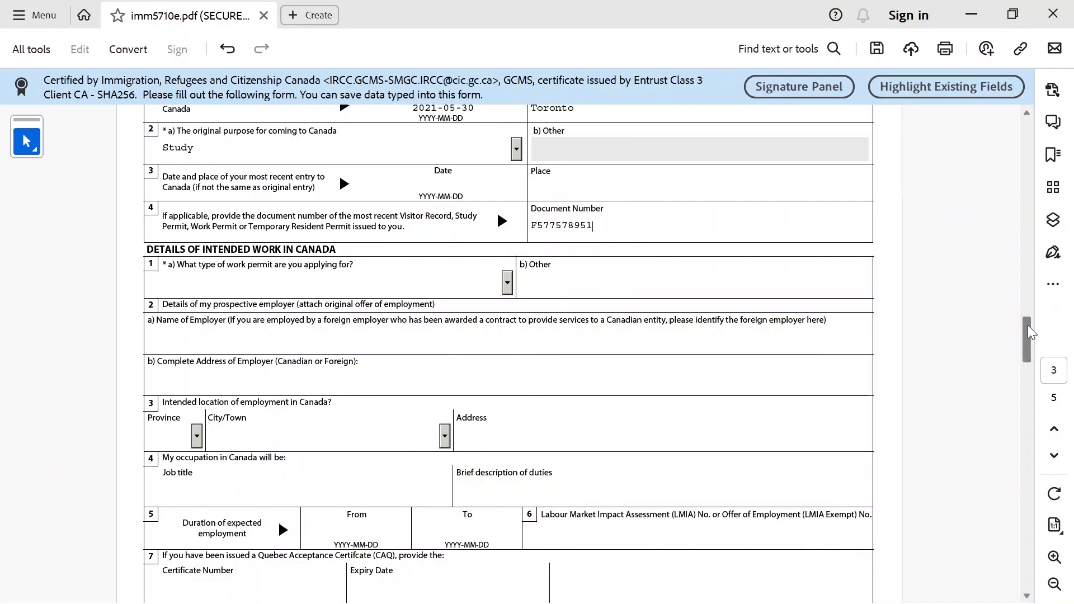
In question 1a, change the work permit type from Open Work Permit to Post Graduation Work Permit
scroll(1033, 343, down, 2)
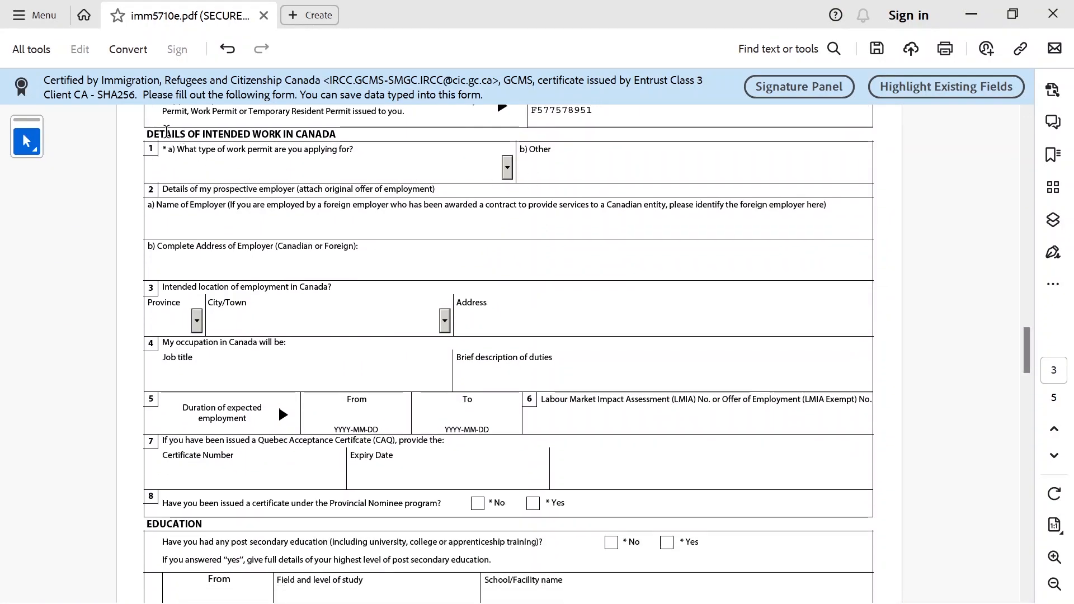
drag(144, 132, 336, 135)
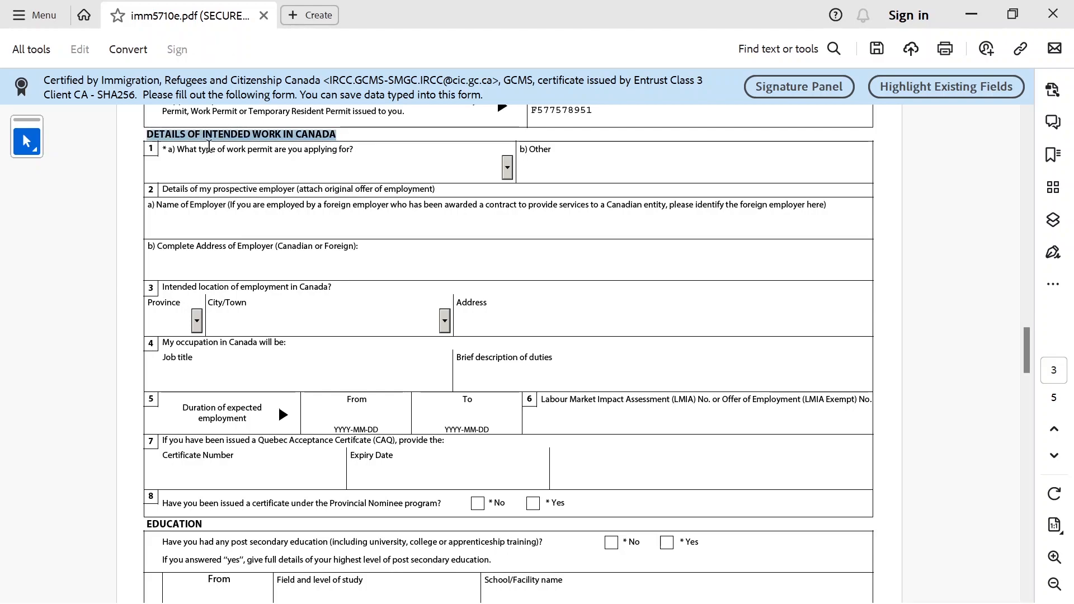
click(507, 175)
drag(509, 203, 510, 207)
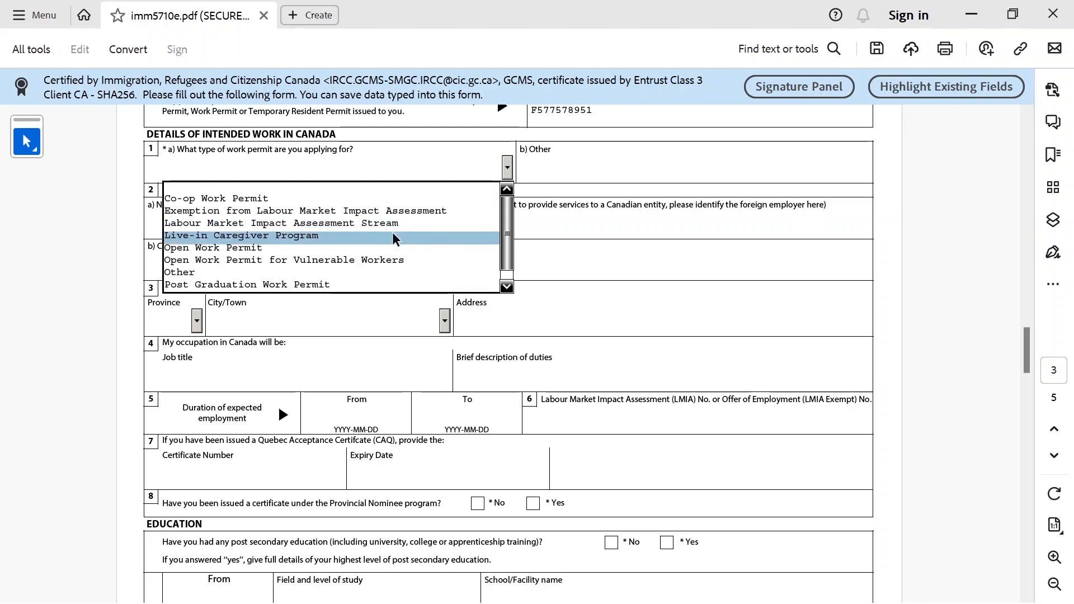
click(257, 248)
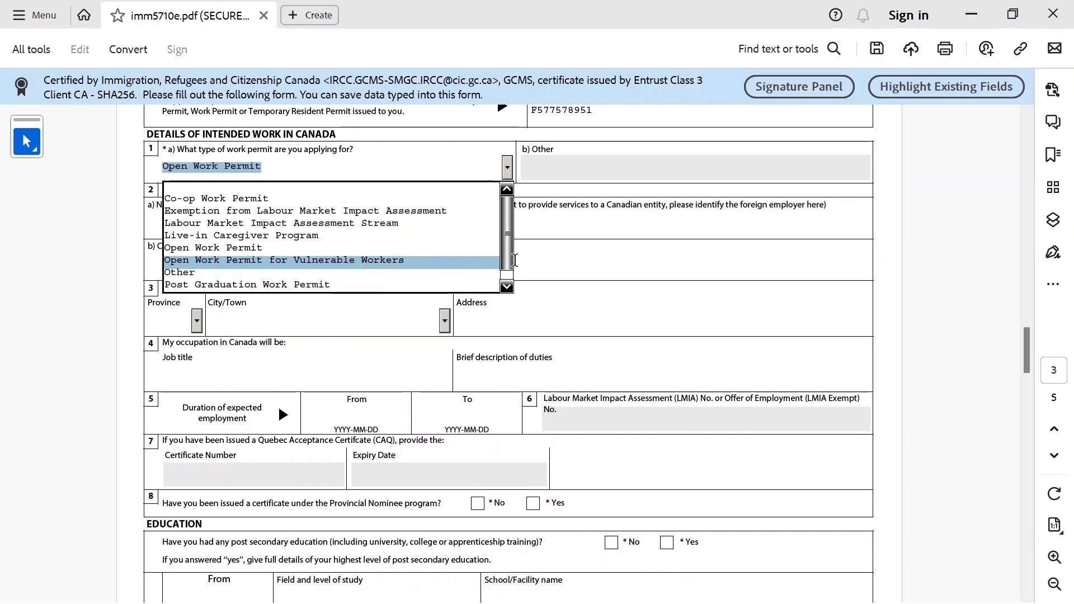
scroll(510, 266, down, 1)
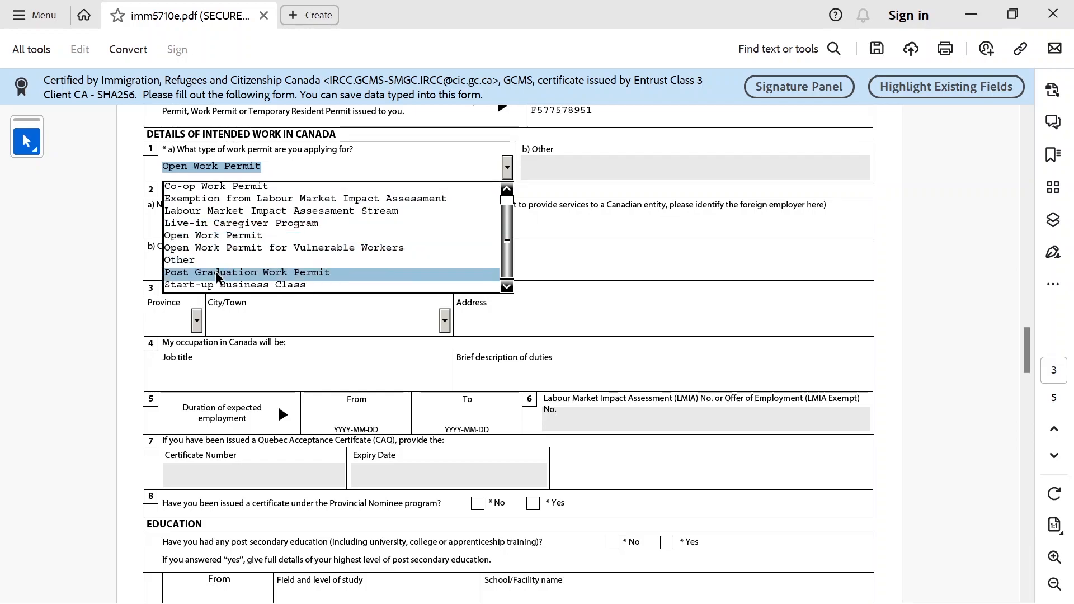
click(342, 275)
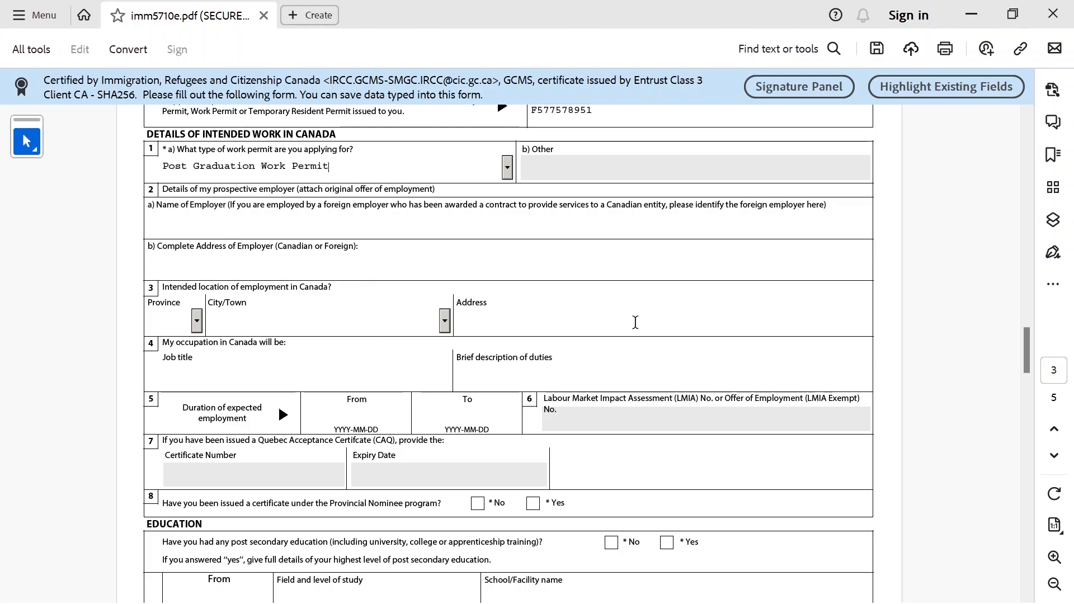
click(354, 234)
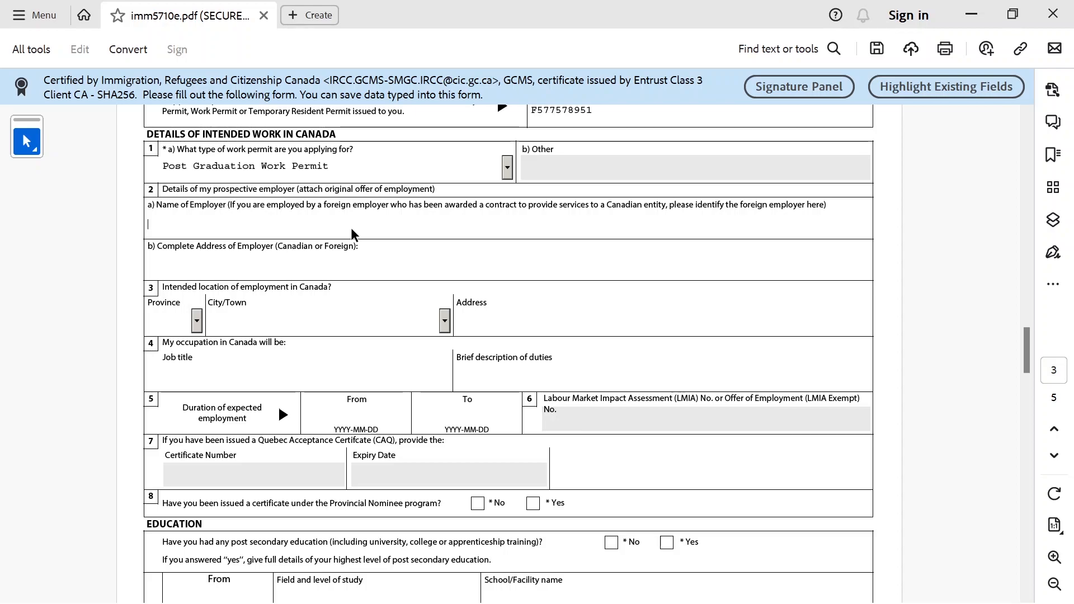
Enter 'Unknown at the time of application' as both employer name and employer address
text(Non applica)
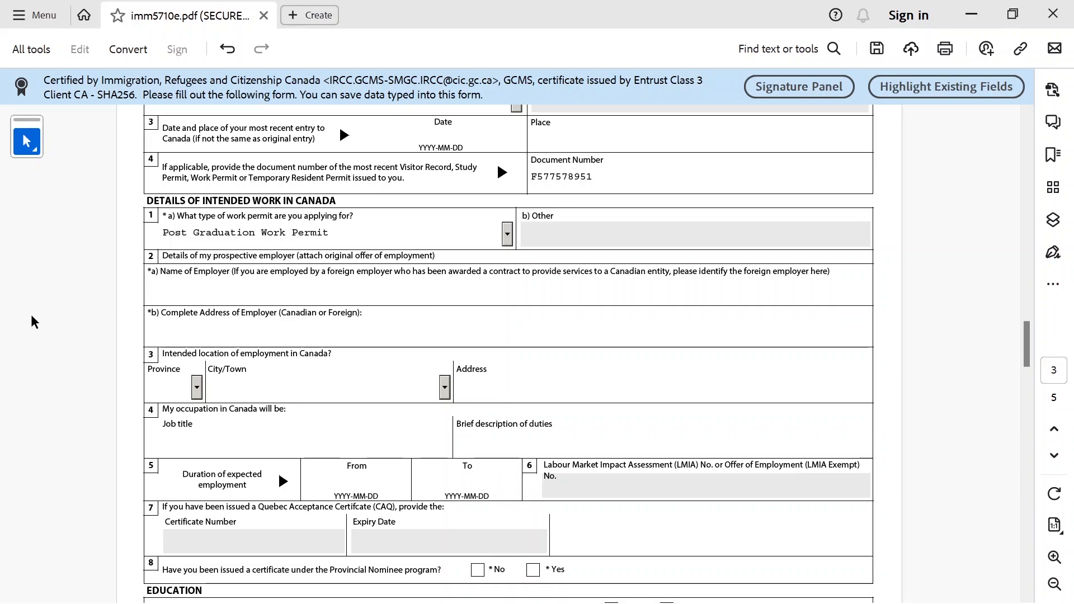
text(Unknown at the time of applic)
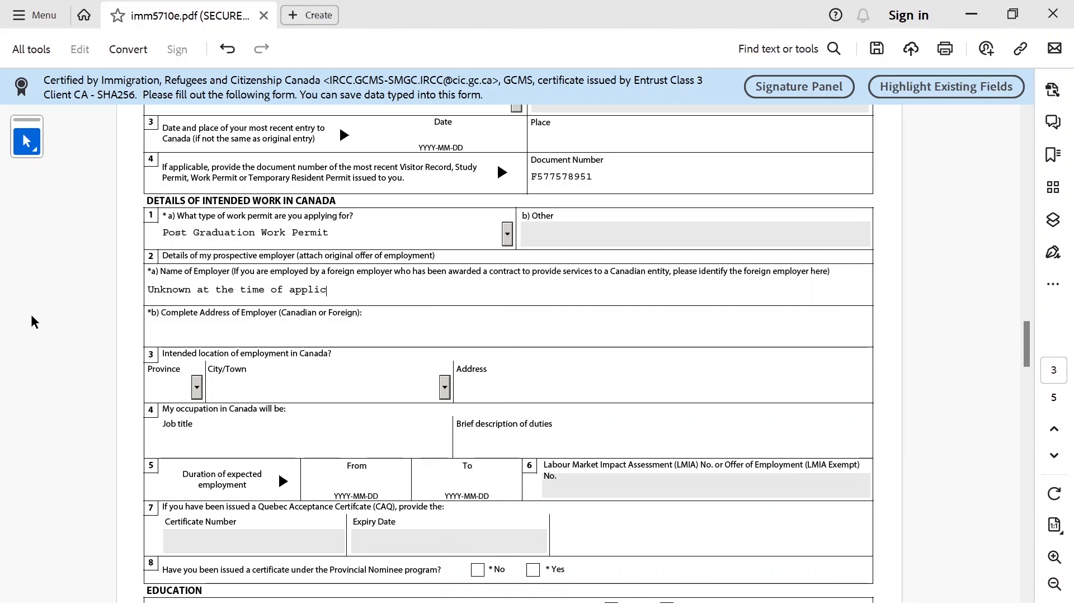
text(ation)
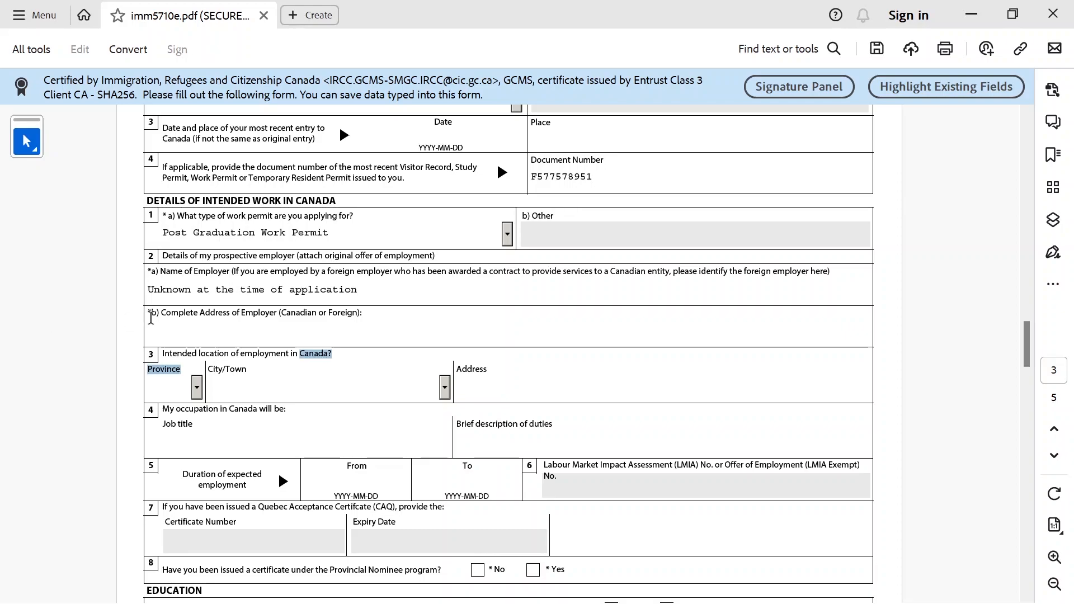
drag(358, 290, 144, 290)
key(ctrl+c)
click(256, 343)
key(ctrl+v)
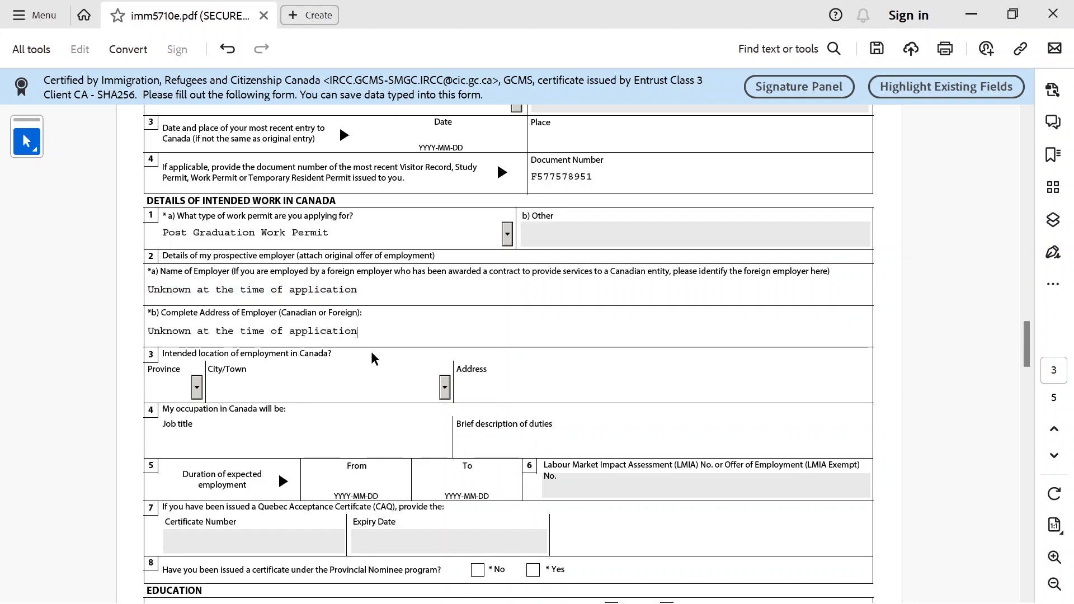
Set the work location to Mississauga, ON, with job title Engineering and duties Software engineer
click(198, 394)
drag(200, 447, 200, 481)
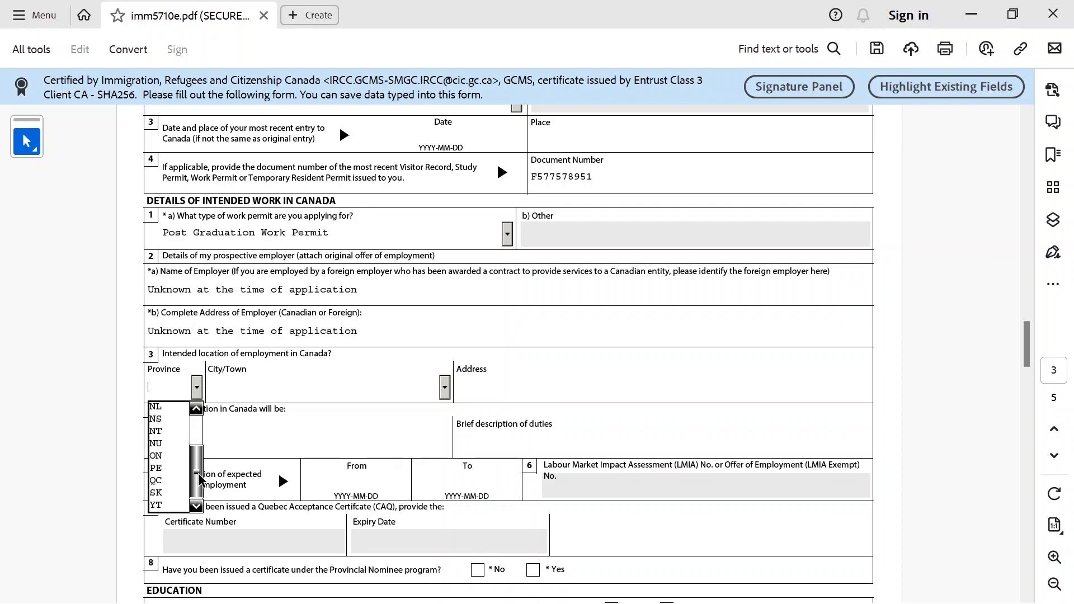
click(176, 457)
click(445, 389)
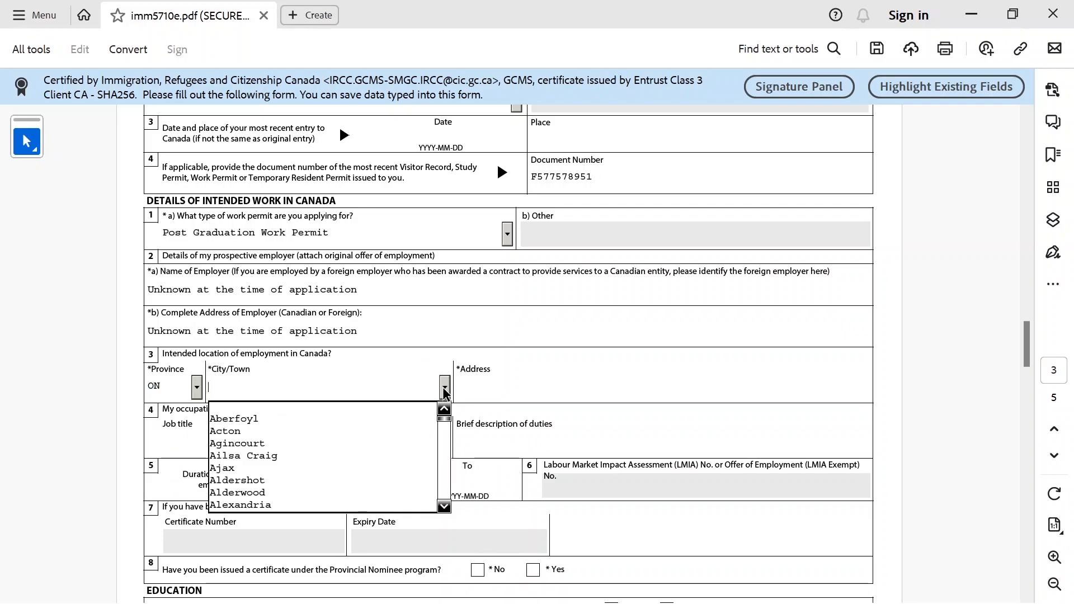
text(I)
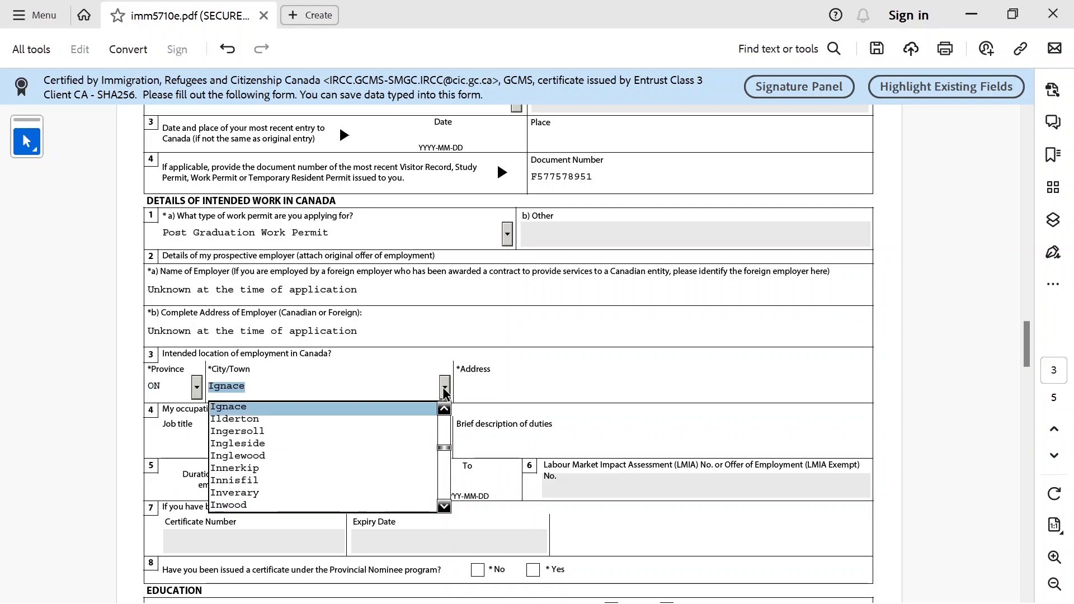
text(M)
key(Down)
key(Down)
key(Down)
key(Down)
key(Down)
key(Down)
key(Down)
key(Down)
key(Down)
key(Down)
key(Down)
key(Down)
key(Down)
key(Down)
key(Down)
key(Down)
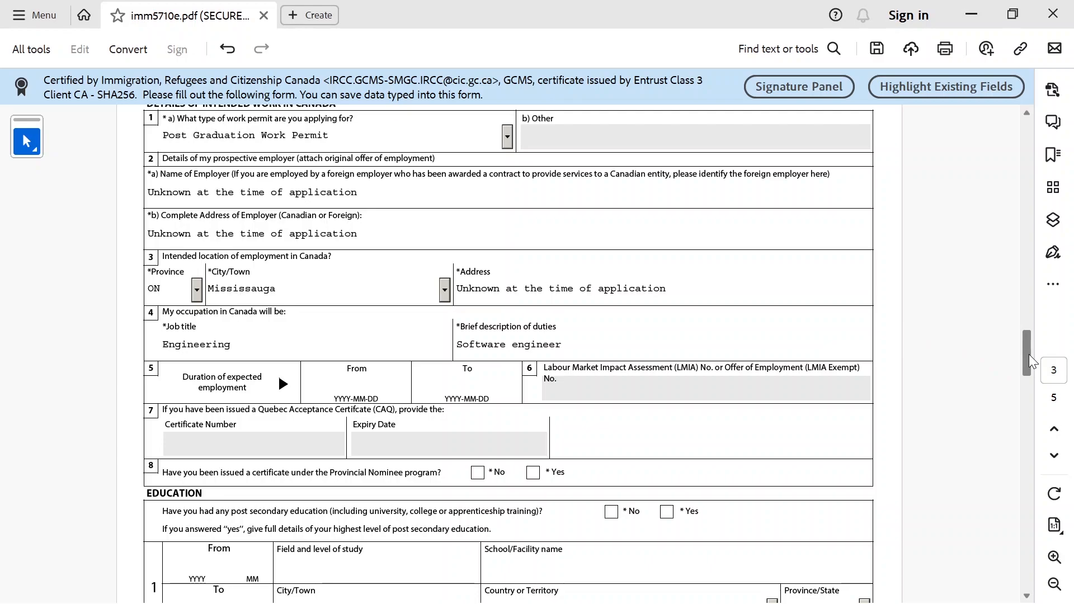
scroll(1033, 362, down, 3)
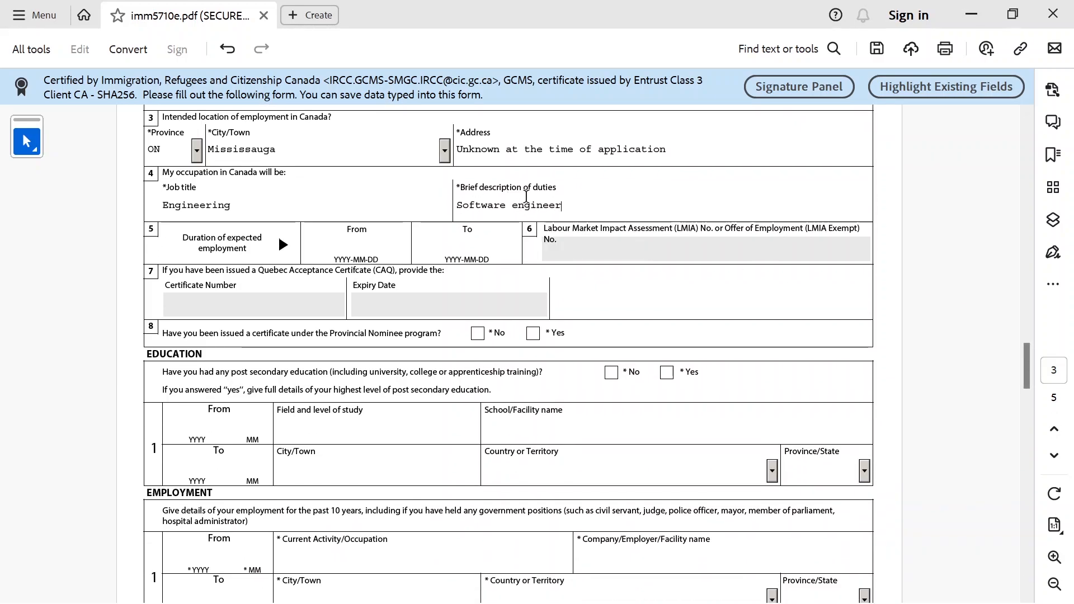
click(457, 186)
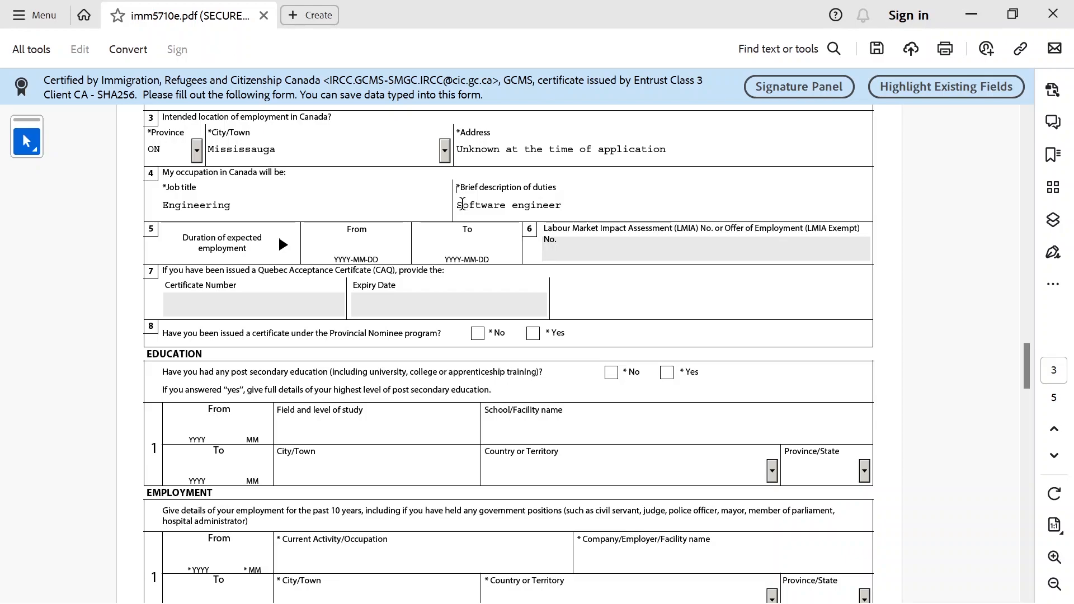
drag(457, 185, 451, 191)
click(458, 187)
Answer No to the Provincial Nominee question and Yes to post-secondary education
click(480, 336)
scroll(1032, 381, down, 1)
drag(1033, 380, 1028, 397)
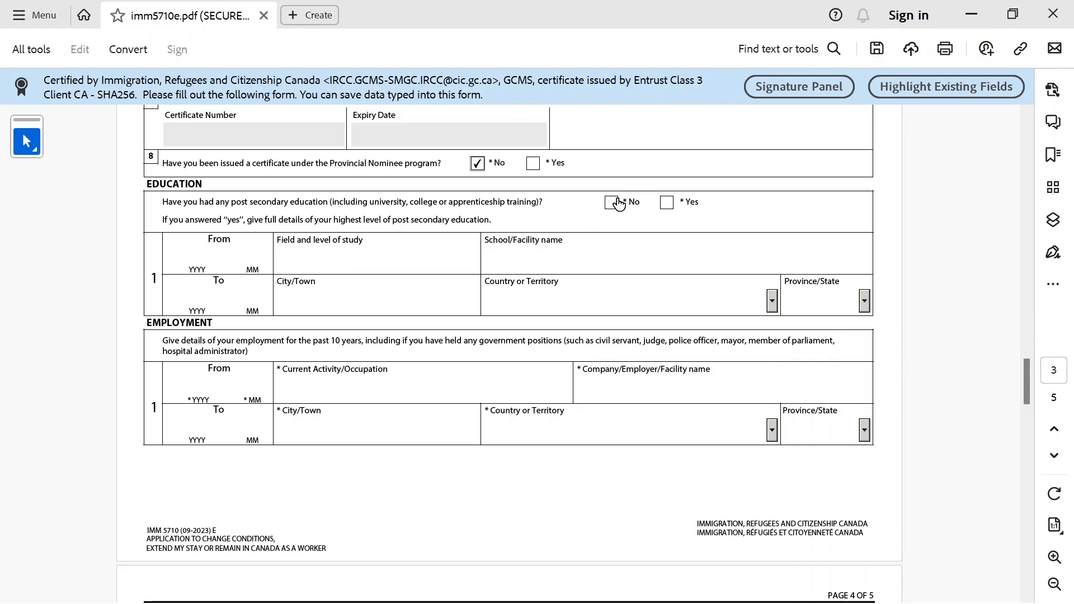
click(667, 203)
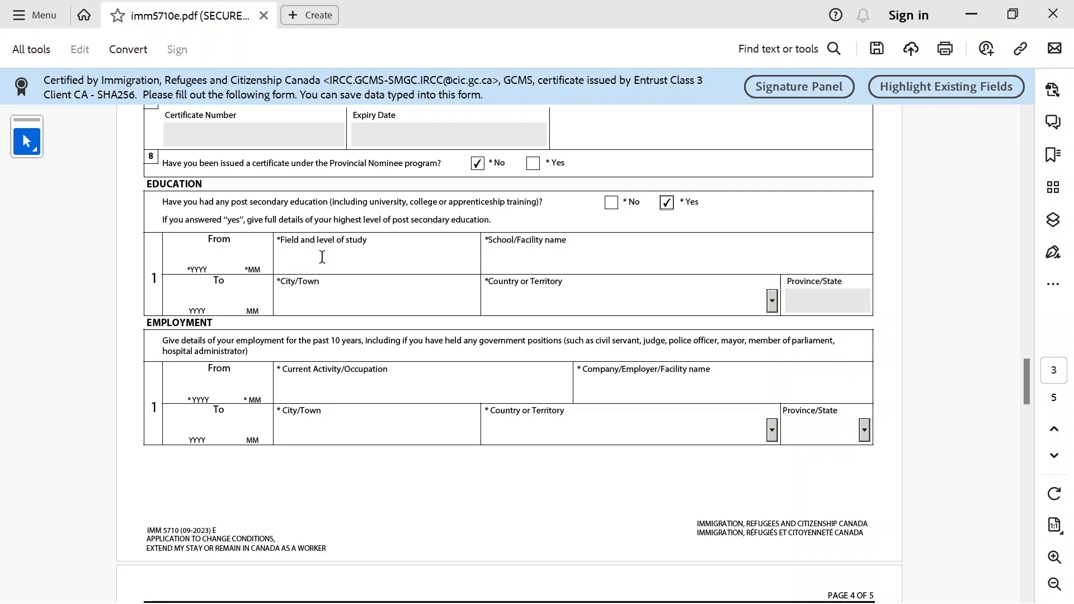
Record Software engineering at University of Toronto, Toronto, Canada, ON, from 2022-09 to 2024-01
text(202209)
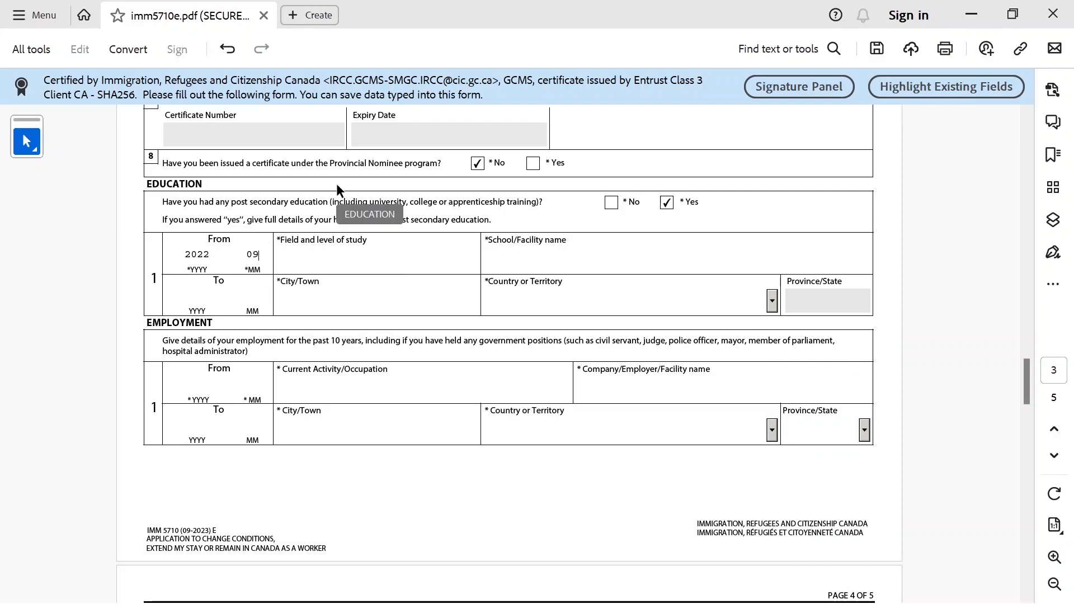
text(202401S)
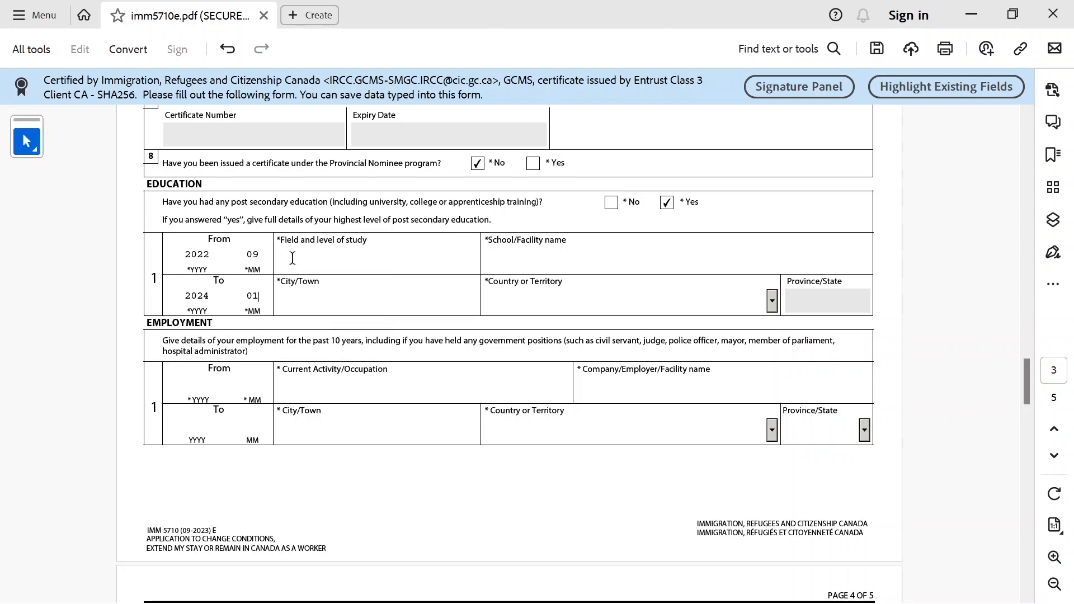
text(oftware engineering)
click(593, 262)
text(University of Toronto)
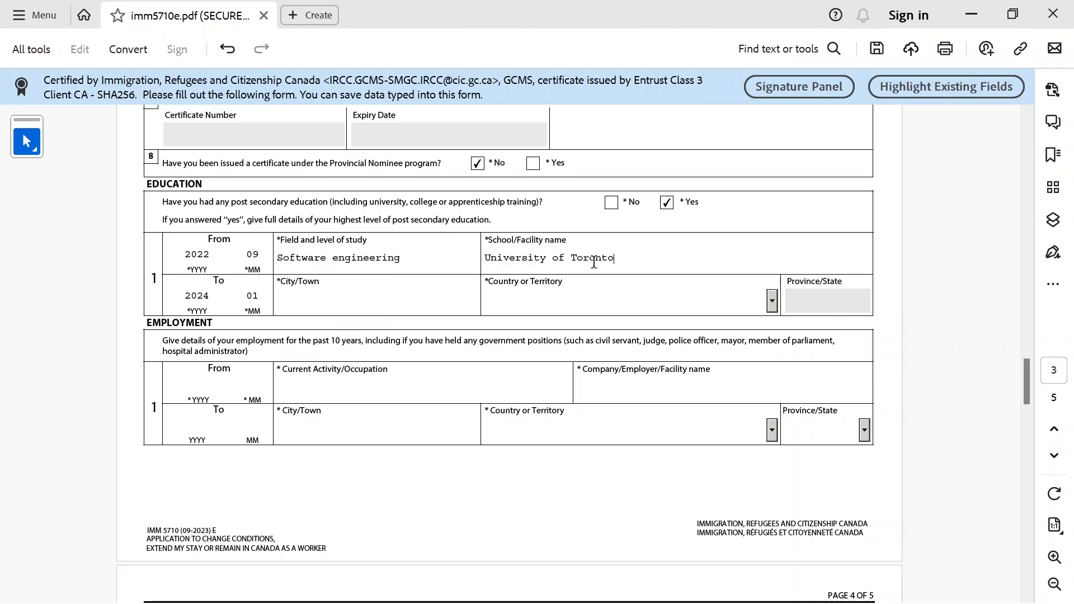
click(328, 304)
text(Toronto)
click(772, 301)
text(Canada)
key(Return)
click(864, 302)
click(822, 368)
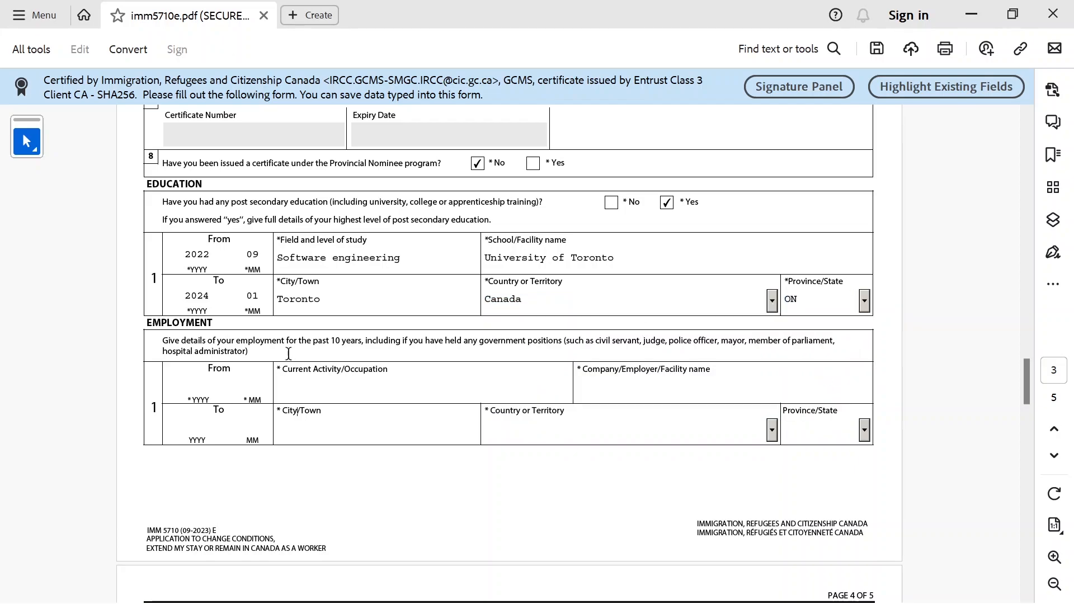
drag(1020, 371, 1028, 392)
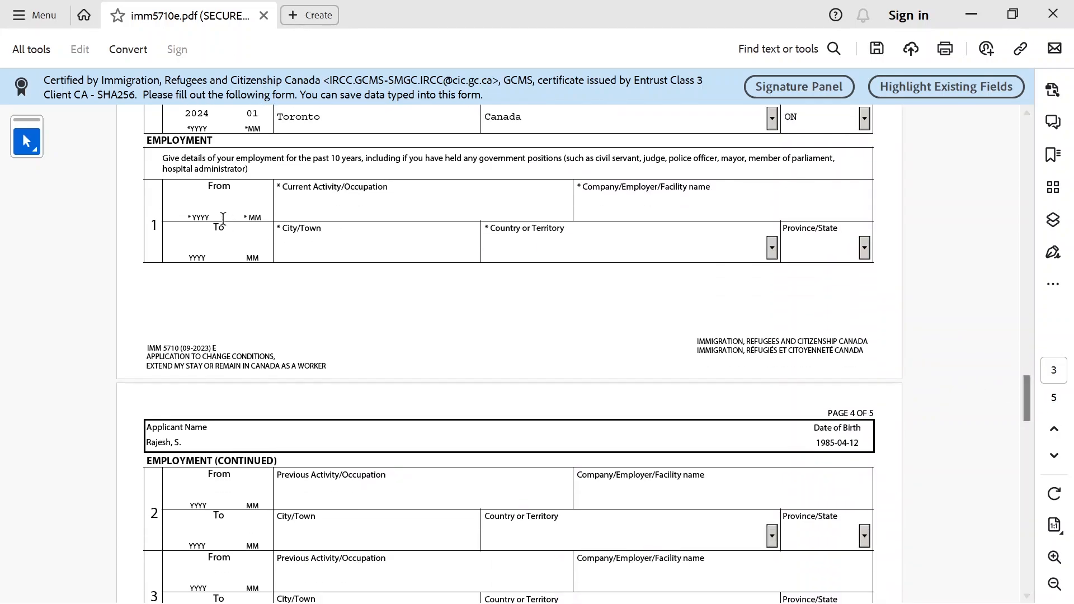
Enter employment dates 201301 to 202301 with occupation 'Education, student'
drag(160, 162, 227, 155)
click(171, 159)
click(191, 204)
text(201301)
click(214, 235)
text(202301)
click(304, 206)
text(Edu)
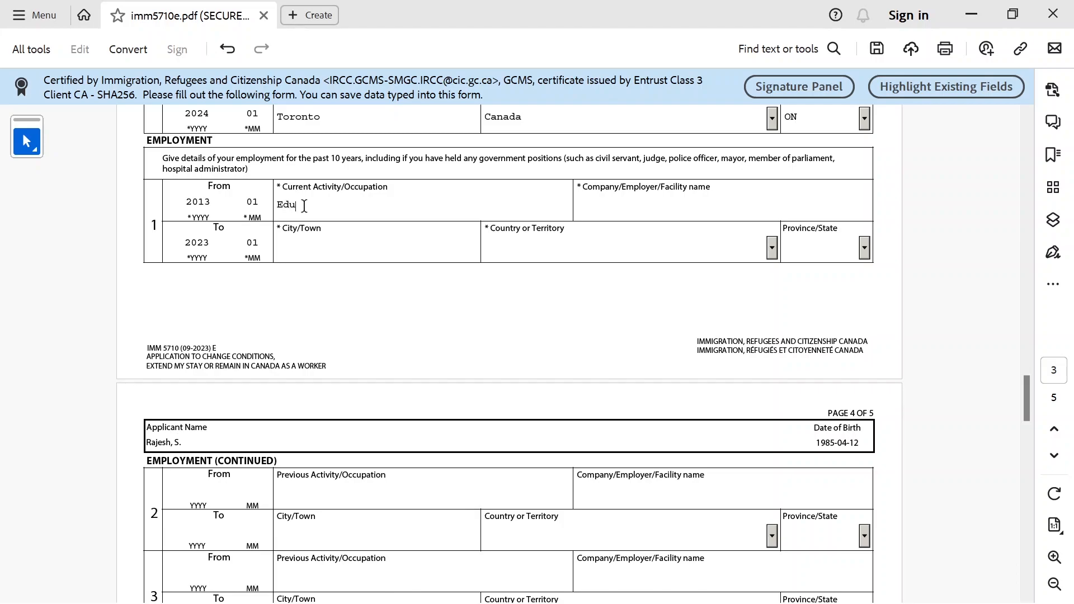
text(cation, student)
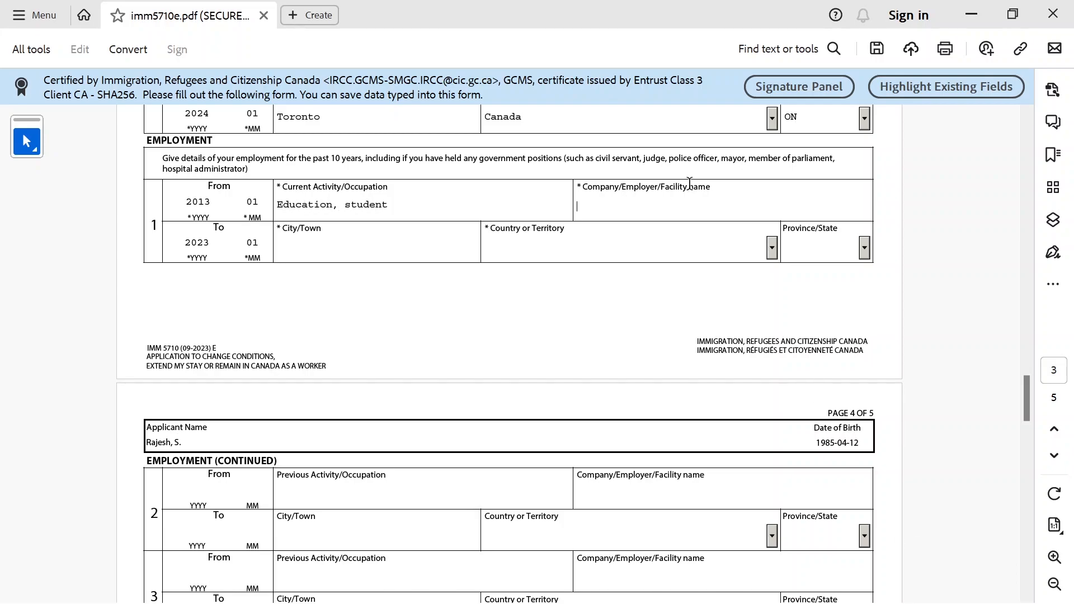
Set the employer to Delhi High school in Delhi, with India as the country
click(690, 181)
text(Delhi High school)
click(343, 250)
text(Delhi)
click(771, 253)
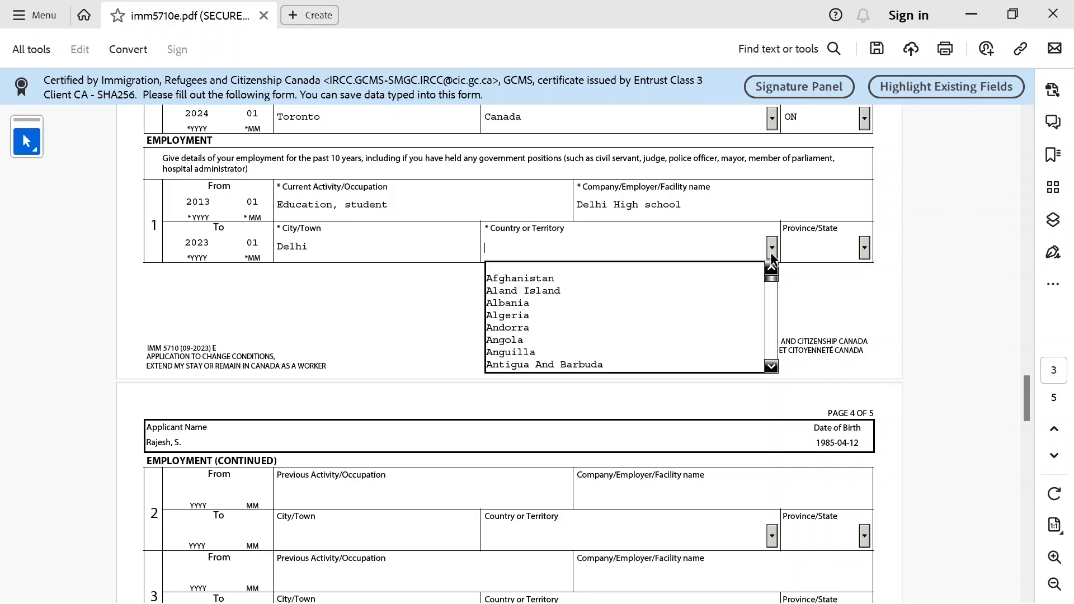
text(India)
key(Return)
drag(1027, 401, 1027, 447)
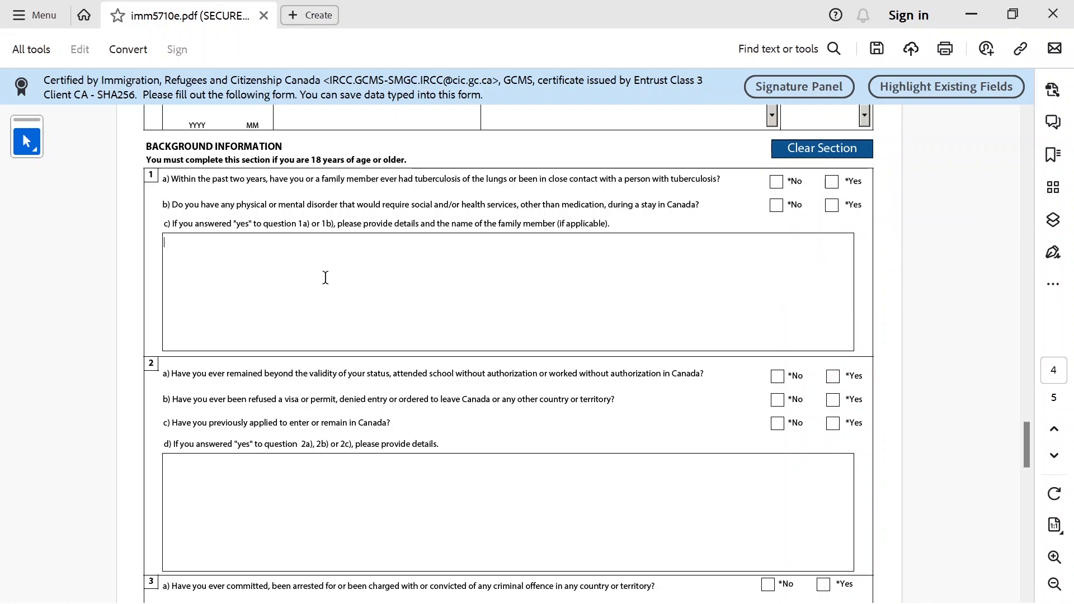
Answer No to background questions 1a, 1b, 2a, 2b and 2c on health and immigration history
drag(194, 223, 611, 227)
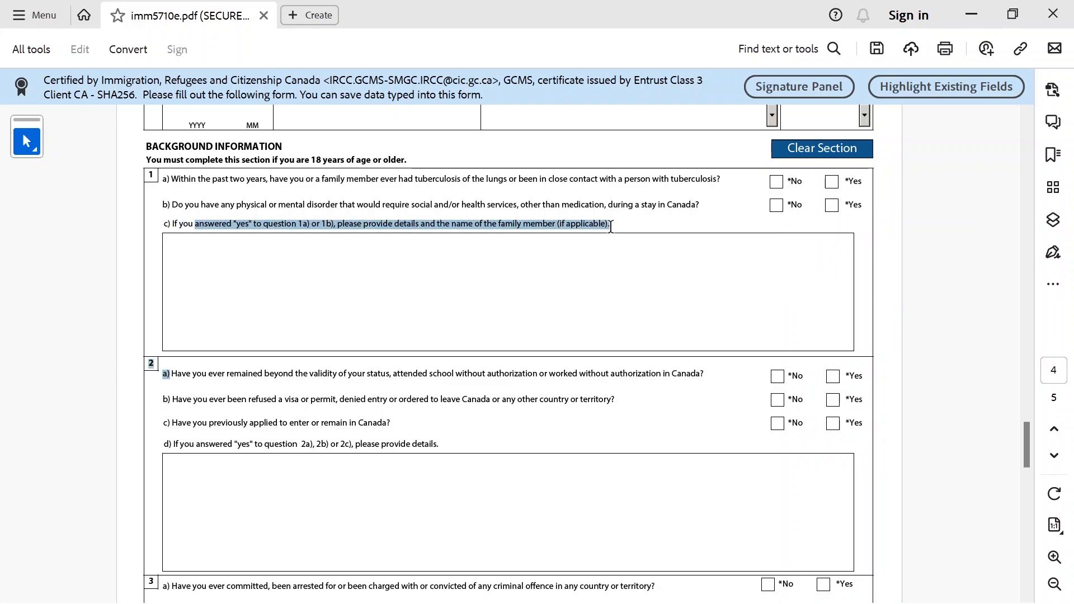
click(564, 267)
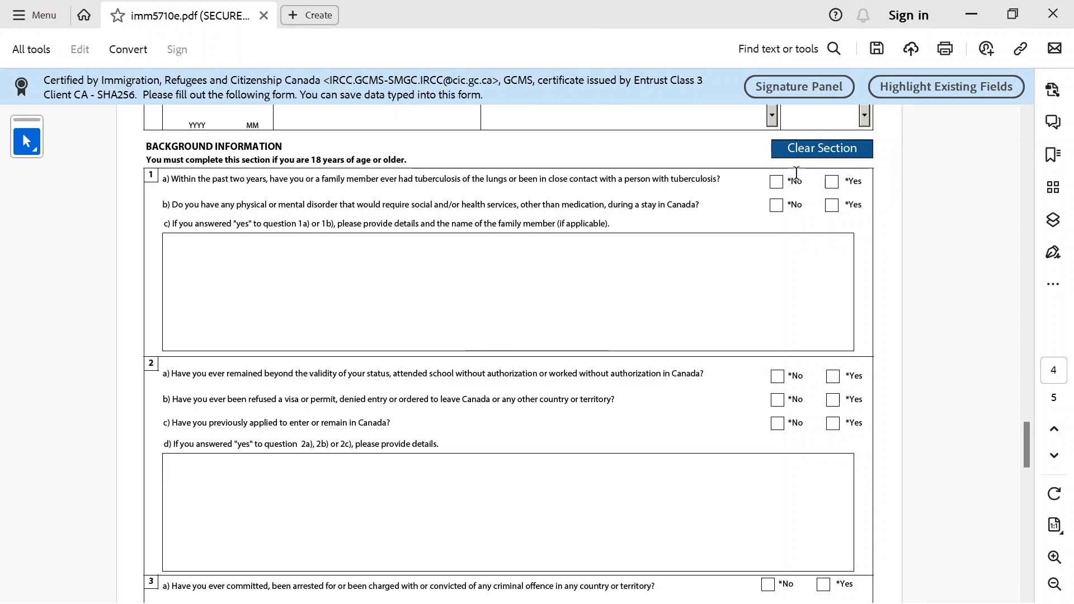
click(776, 182)
click(777, 206)
click(777, 376)
click(778, 423)
click(778, 400)
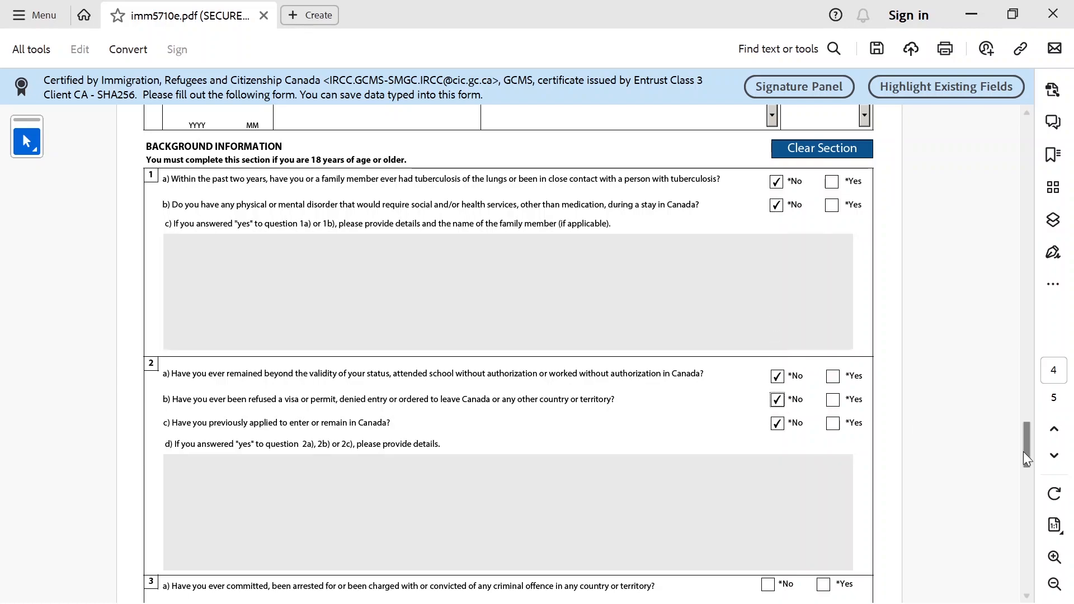
Answer No to questions 3a, 4a, 5 and 6 on crimes, military, politics and ill treatment
drag(1029, 440, 1029, 484)
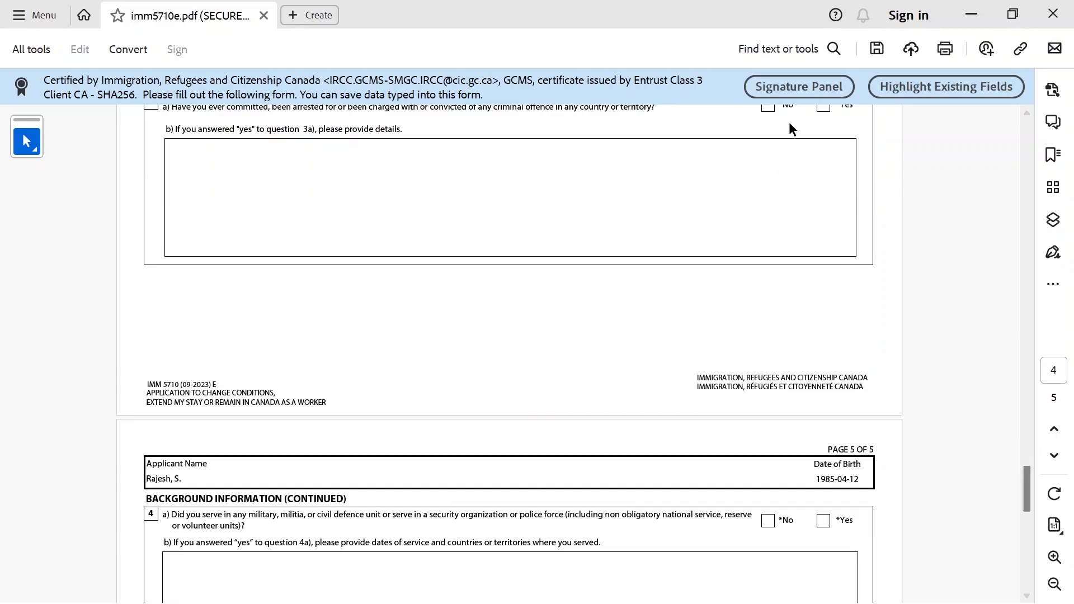
click(773, 112)
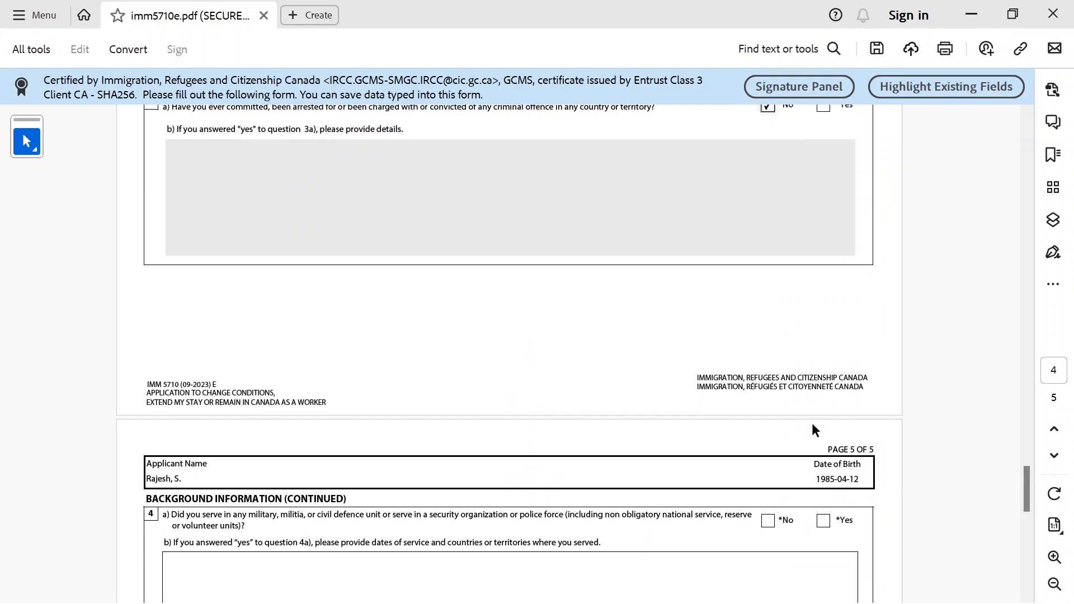
click(770, 520)
drag(1029, 490, 1022, 519)
click(769, 282)
click(769, 320)
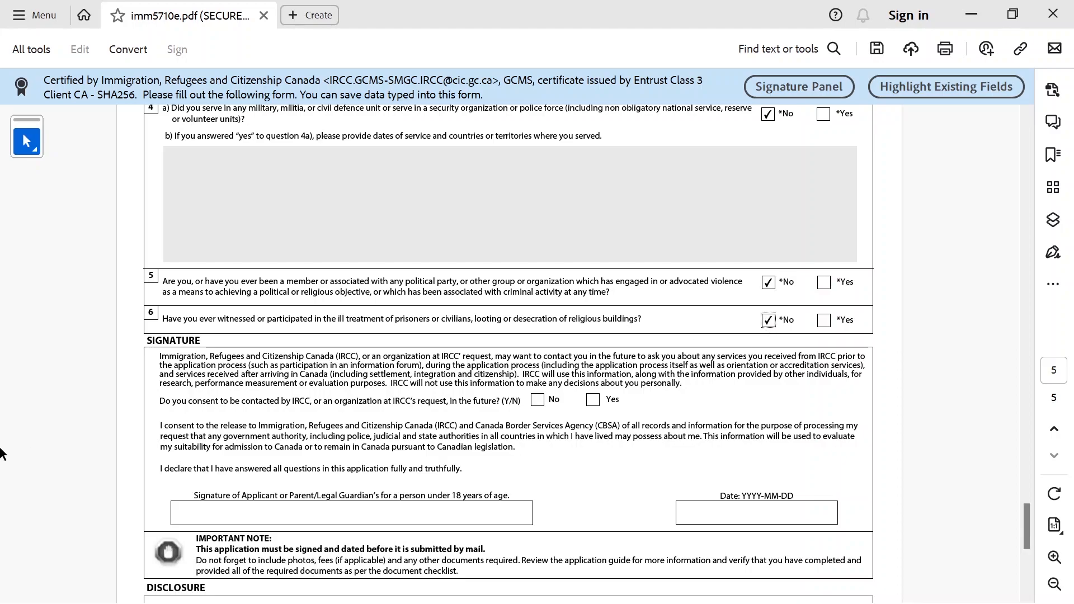
Tick Yes for future IRCC contact, type the applicant's full name as signature, and pick 2023-10-11 as the date
click(592, 401)
drag(1027, 520, 1028, 539)
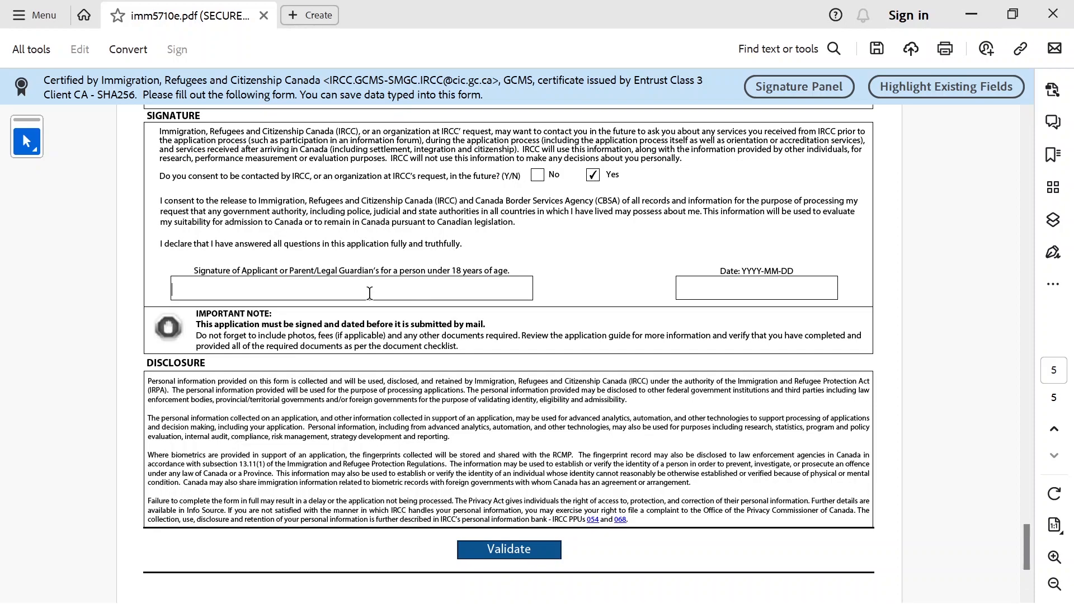
click(719, 287)
click(841, 291)
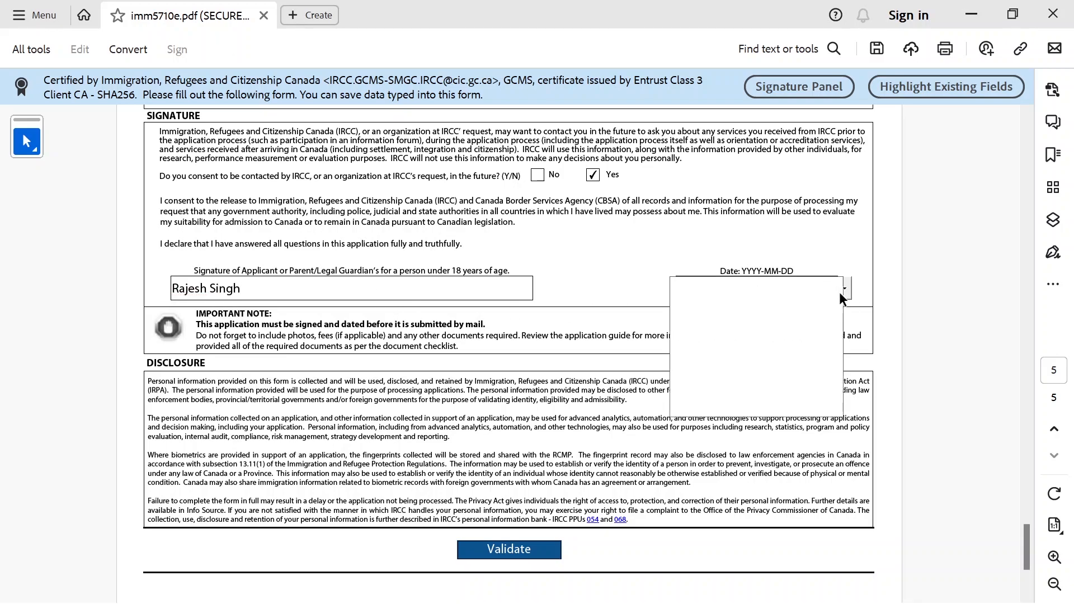
click(759, 351)
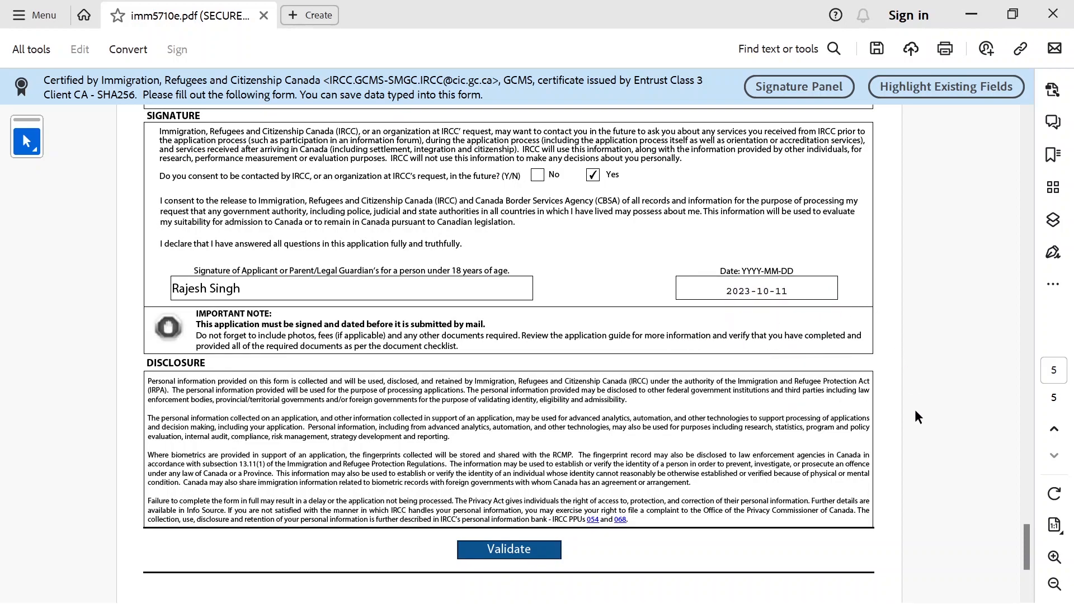
mouse_move(1030, 549)
mouse_down()
mouse_move(1027, 573)
mouse_move(1022, 556)
mouse_up()
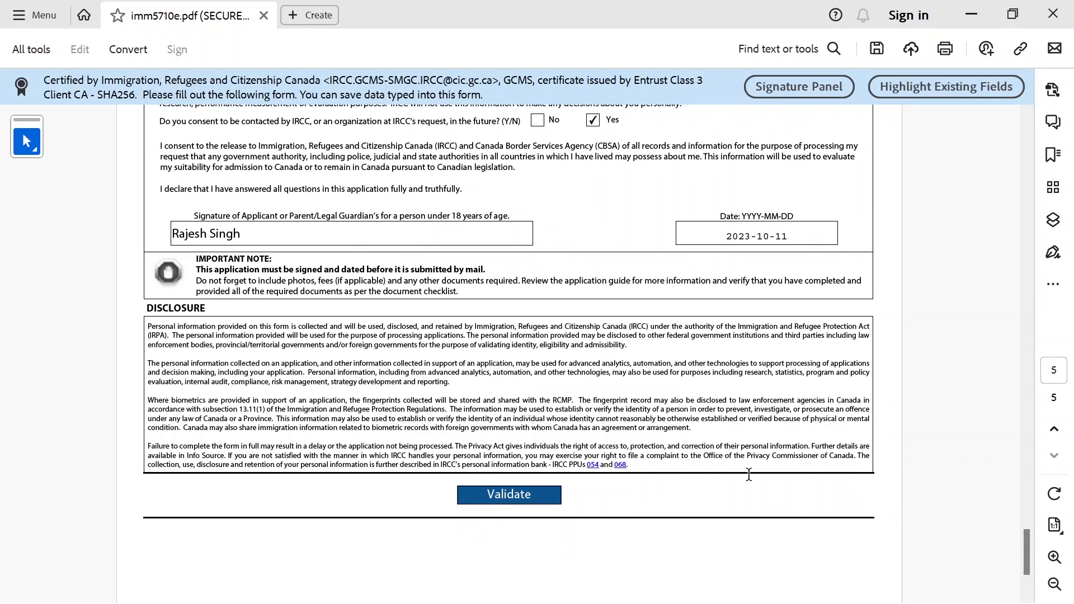
Run Validate at the end of the form and accept the success message to generate the barcode page
drag(1025, 553, 974, 72)
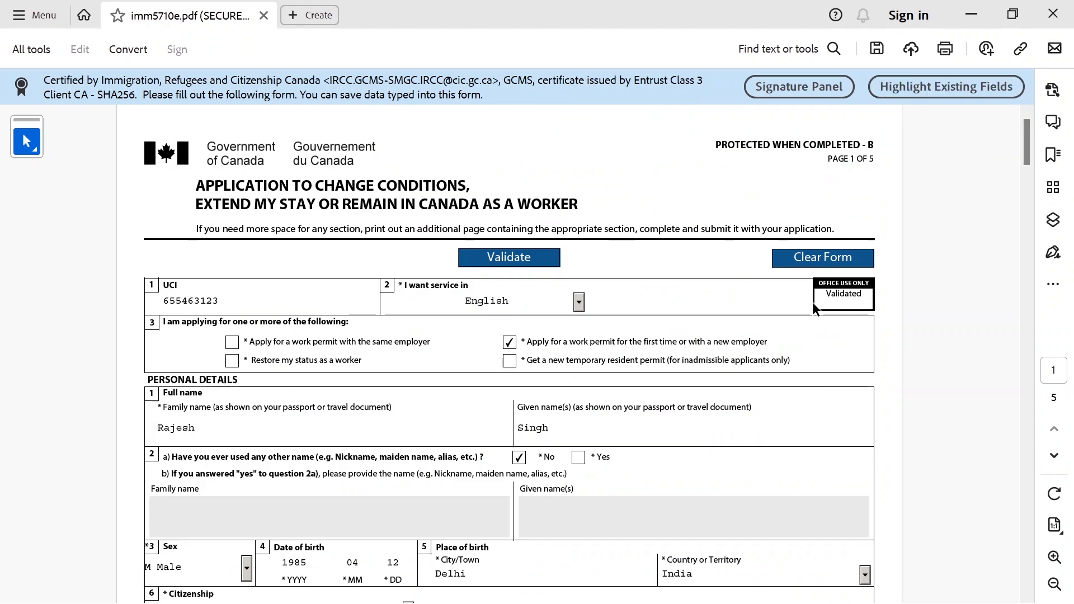
drag(1023, 132, 1055, 565)
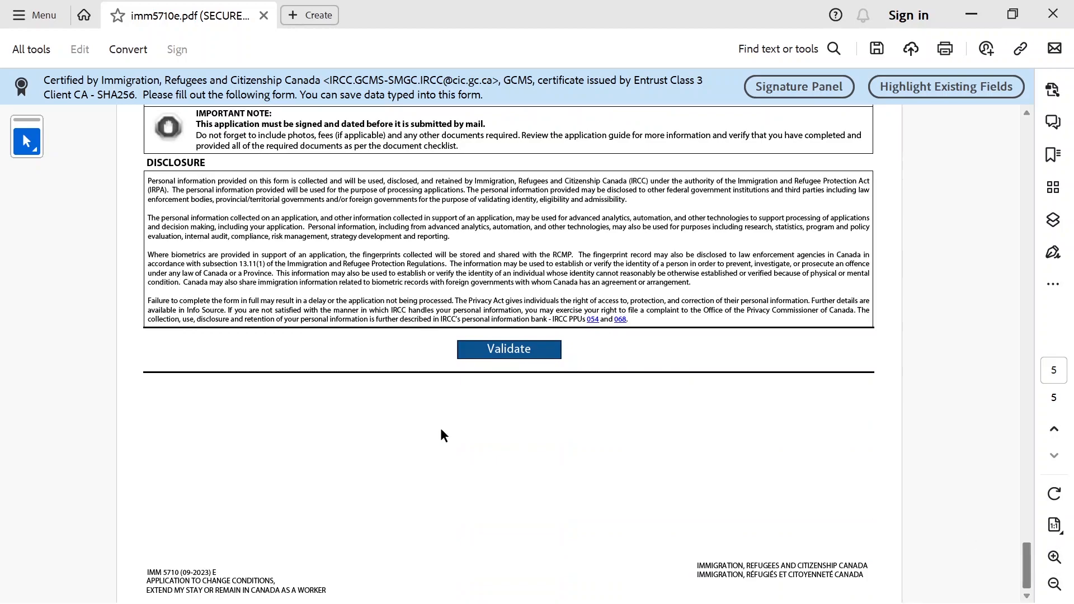
click(484, 347)
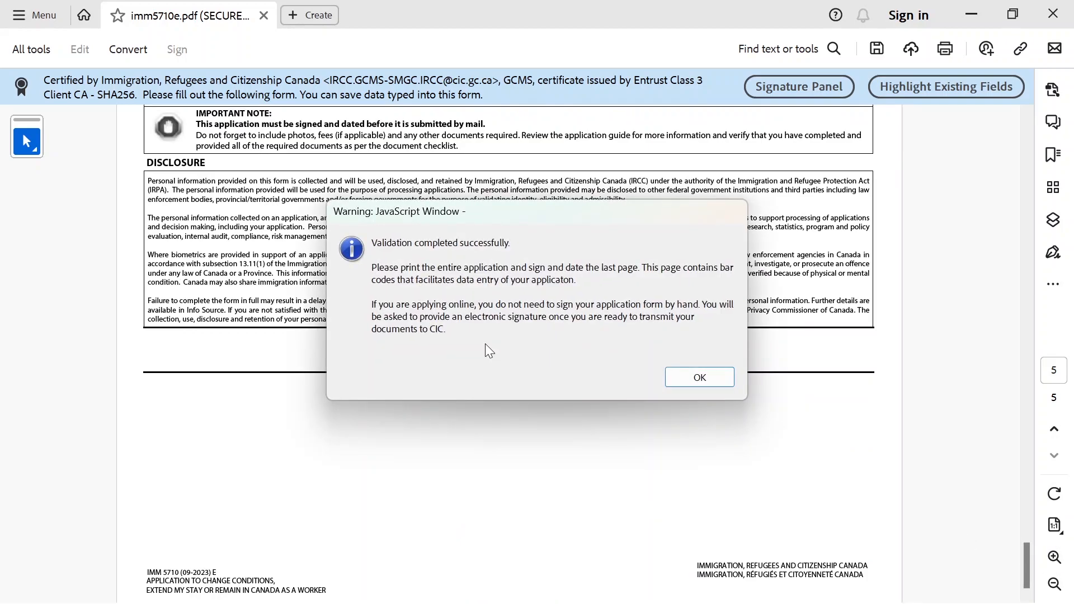
click(683, 379)
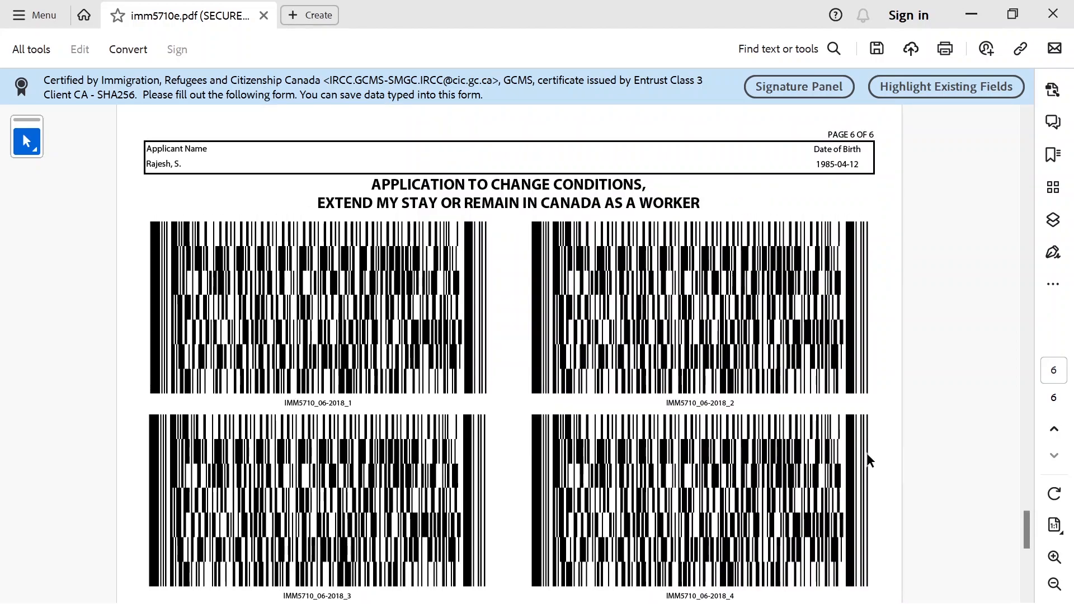